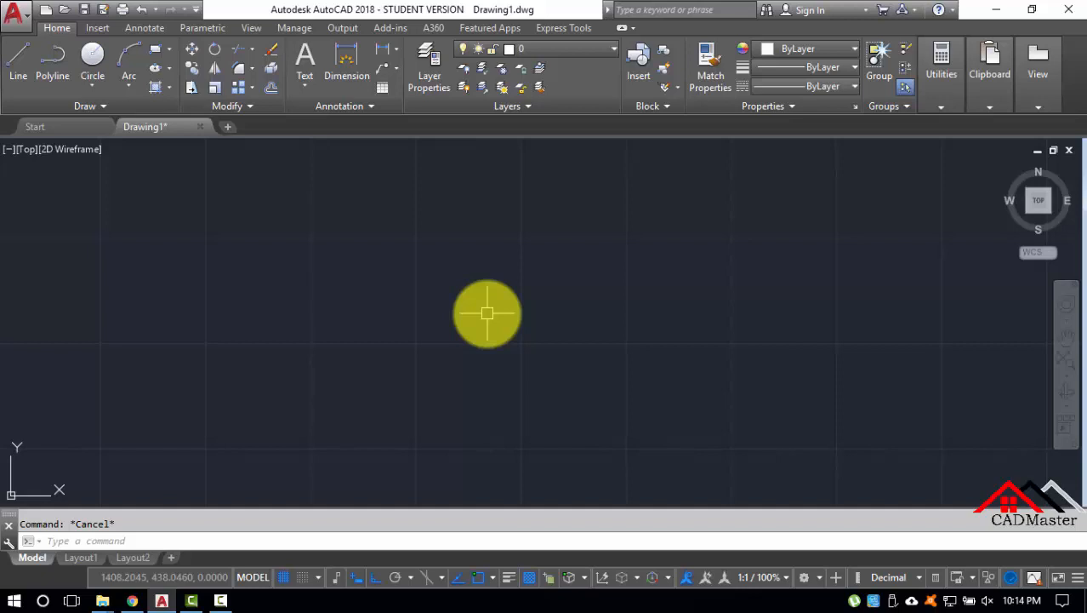
Draw three parallel horizontal lines, each about 8 units long, spaced evenly one below another.
type("l")
key("Return")
left_click(323, 254)
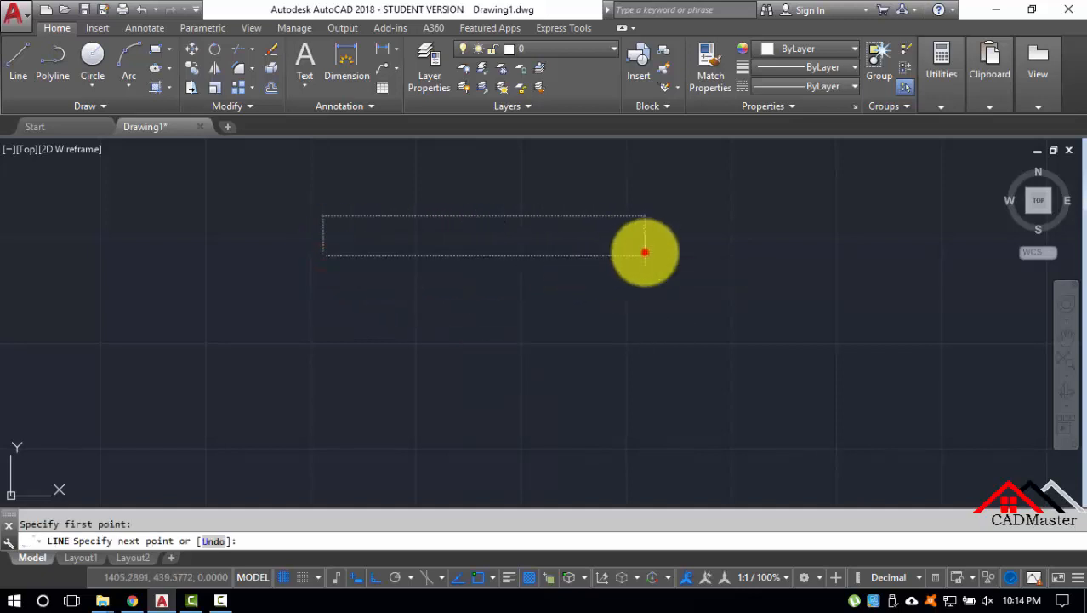
left_click(645, 252)
key("Return")
key("Return")
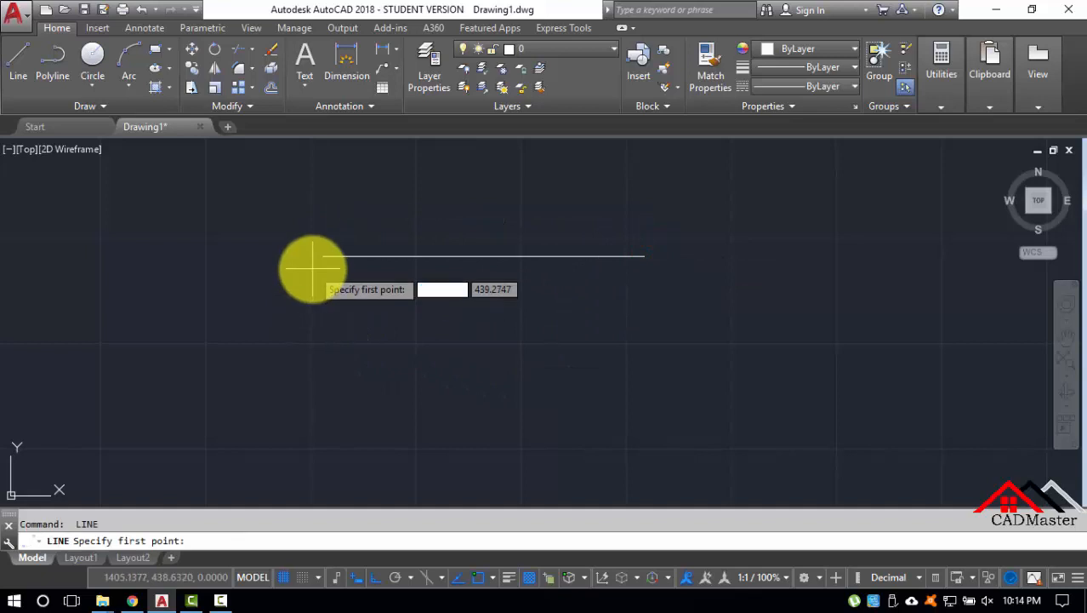
left_click(326, 322)
left_click(642, 290)
key("Return")
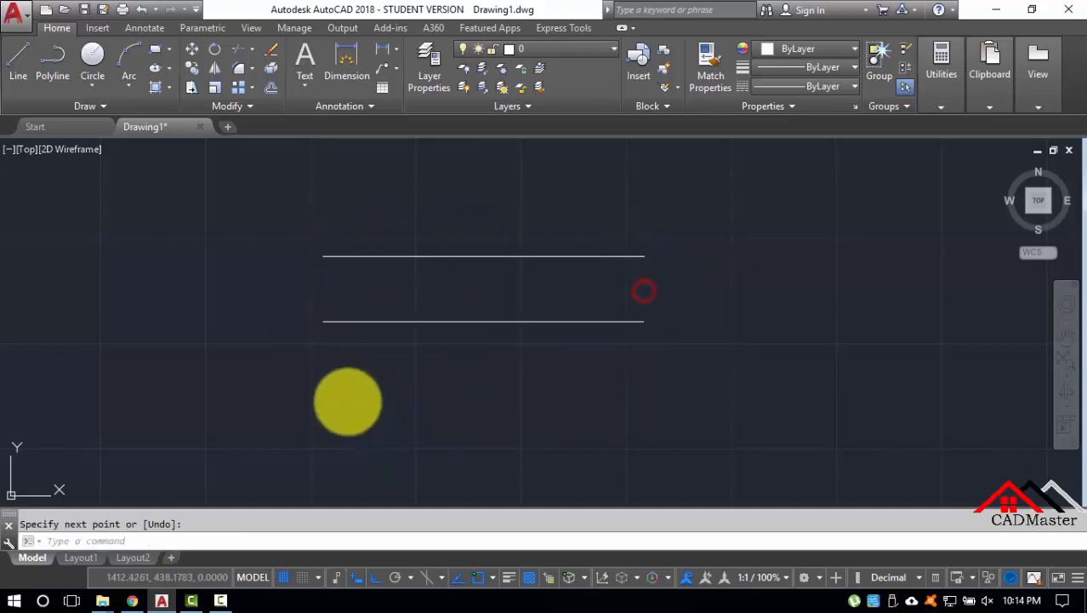
key("Return")
left_click(323, 387)
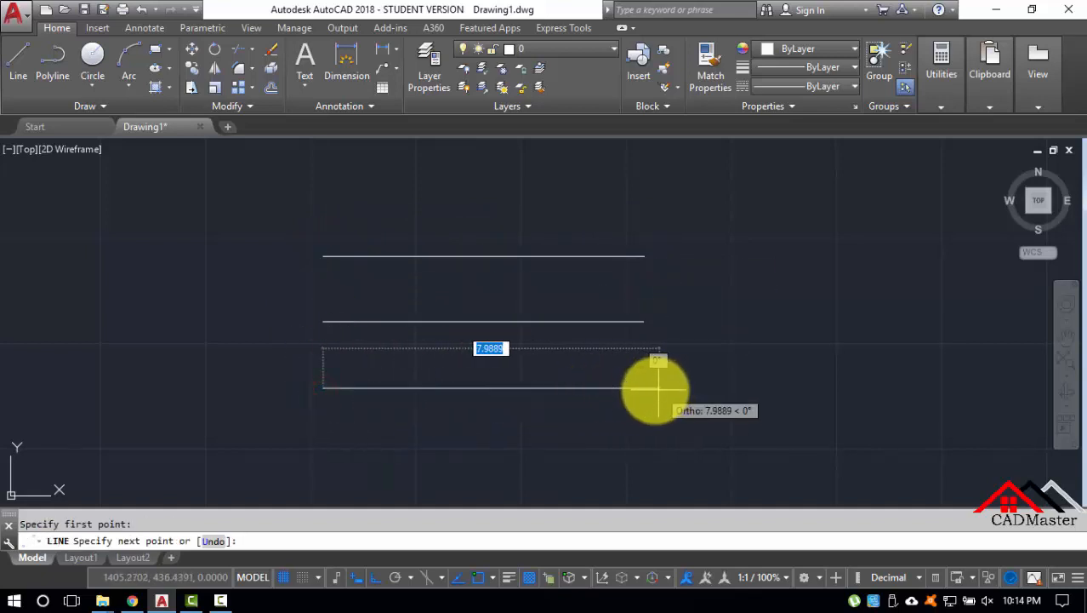
left_click(649, 387)
key("Return")
Draw two vertical lines crossing all three horizontal lines near their right ends.
key("Return")
left_click(618, 223)
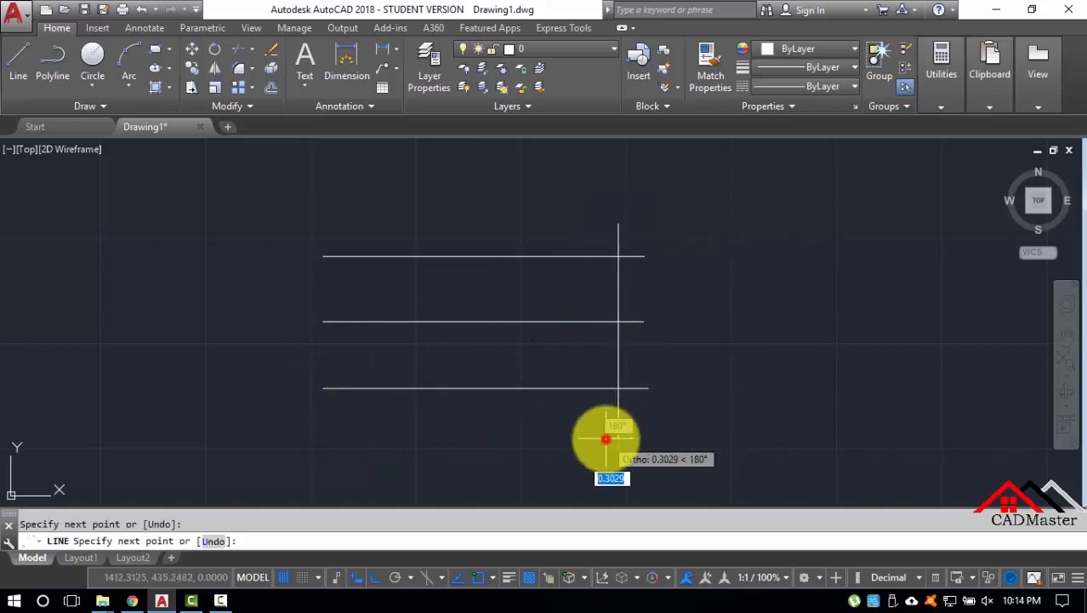
left_click(606, 439)
key("Return")
key("Return")
left_click(563, 219)
left_click(564, 415)
key("Return")
Draw three more vertical lines across the horizontals, spaced out towards their left ends, to complete the five-vertical grid.
key("Return")
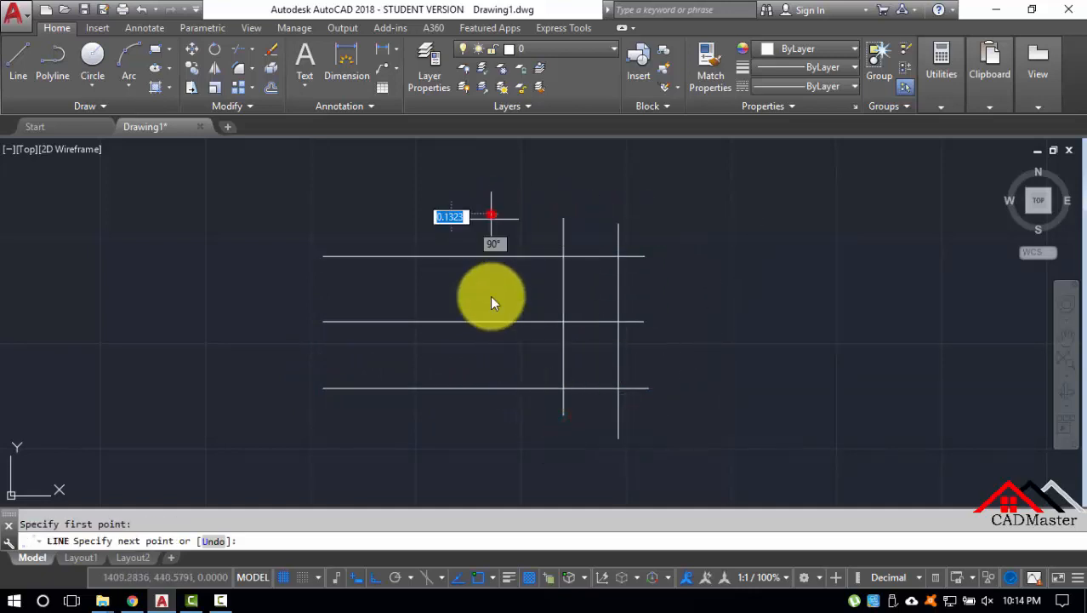
left_click(491, 439)
key("Return")
key("Return")
left_click(438, 208)
left_click(439, 417)
key("Return")
key("Return")
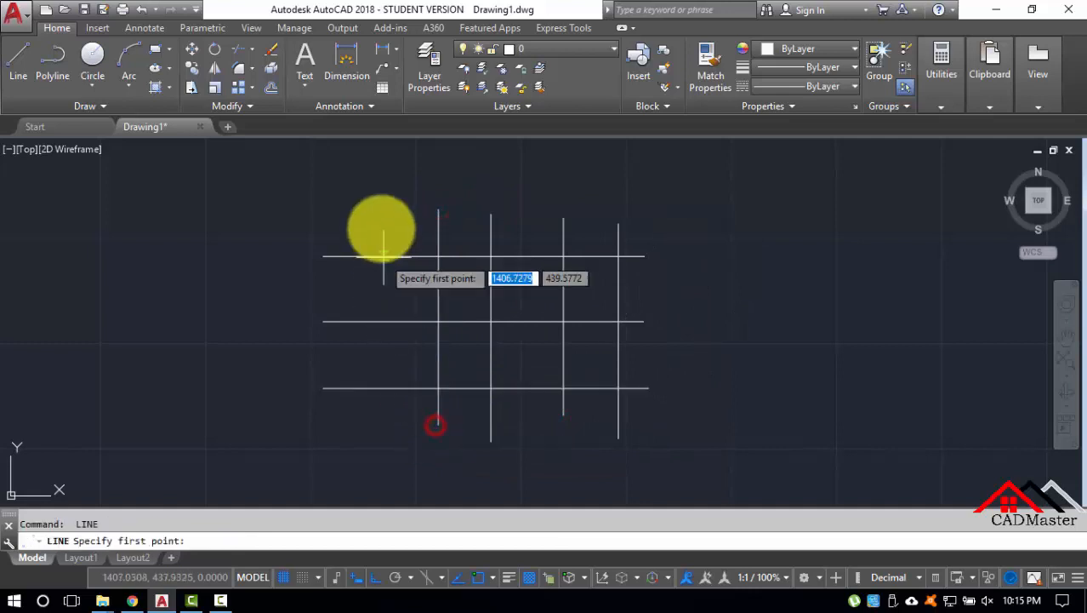
left_click(380, 211)
left_click(381, 426)
key("Return")
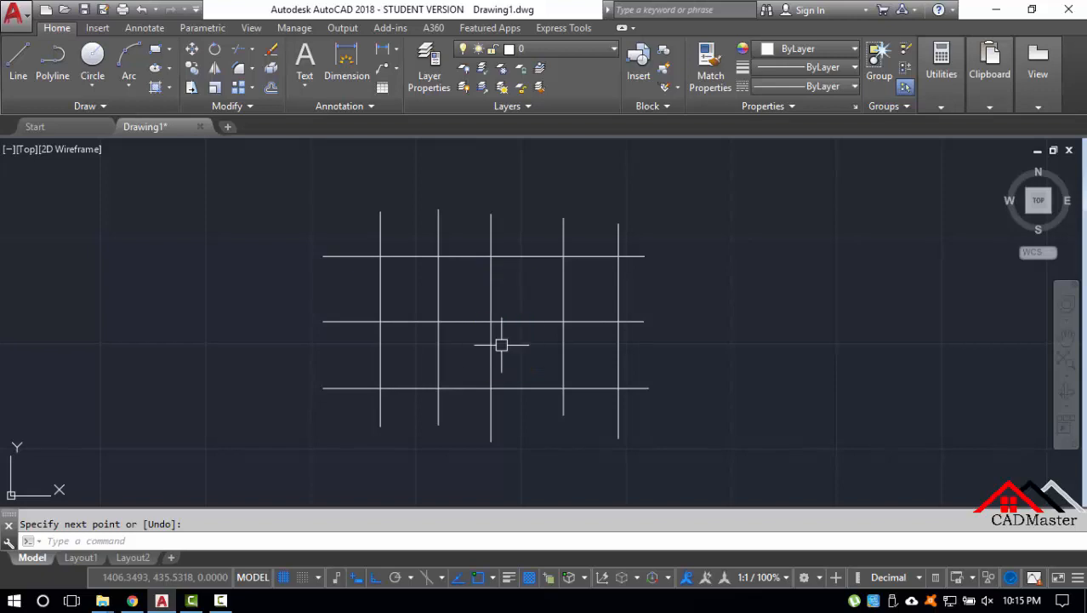
left_click(510, 579)
left_click(470, 325)
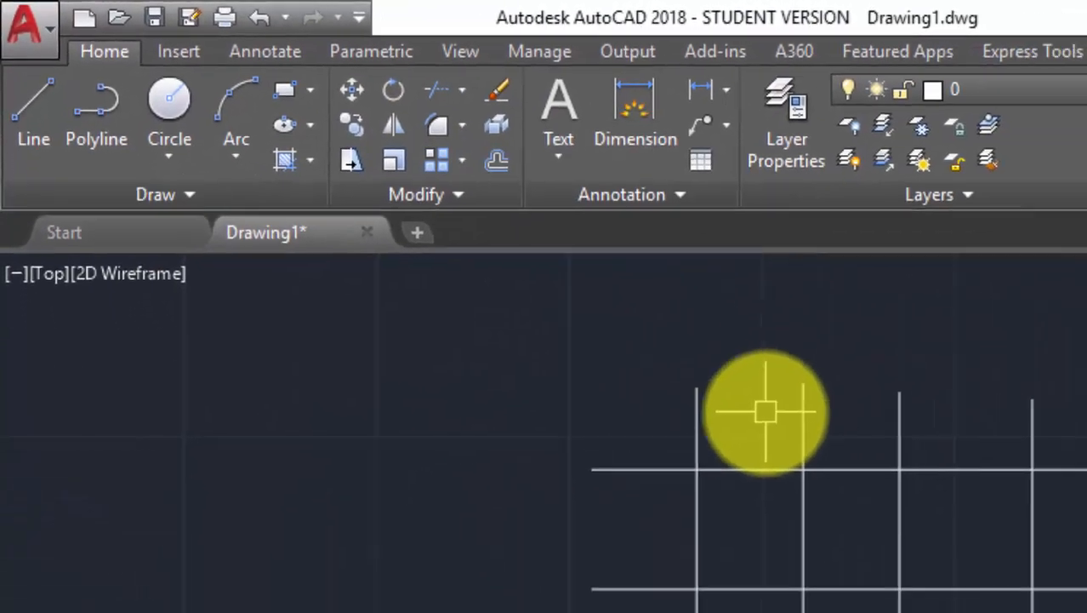
Trim the three right verticals above and the two left verticals below the middle horizontal as cutting edge, and undo the trim.
type("TR")
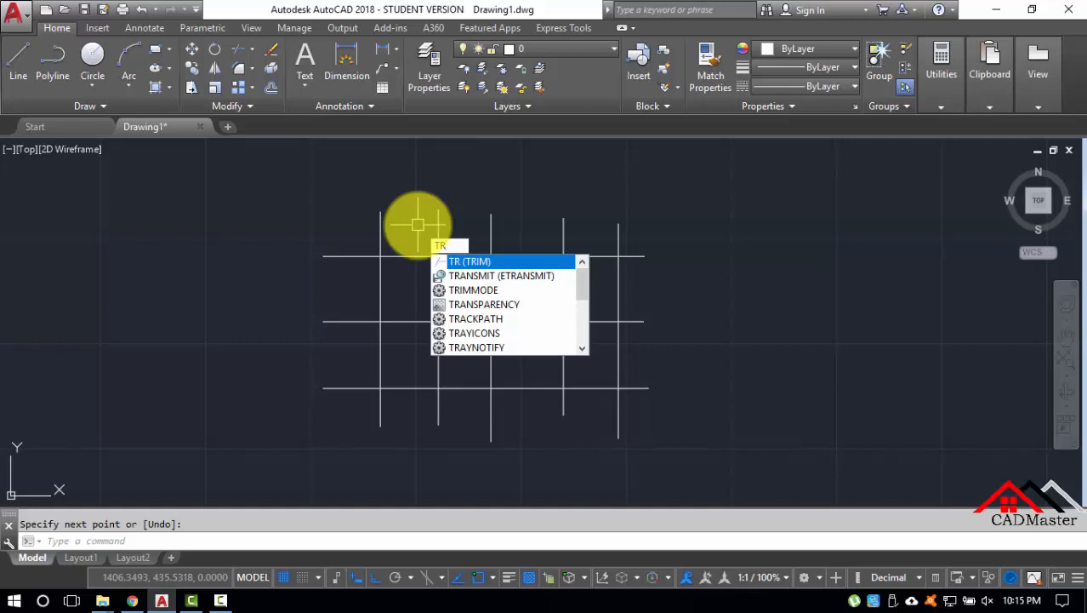
key("Return")
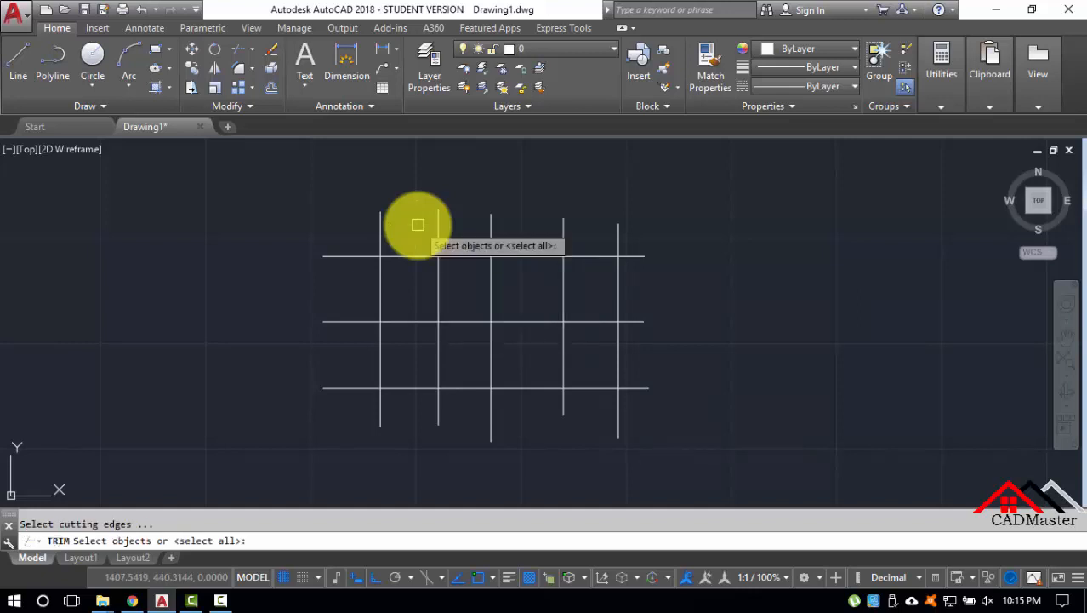
left_click(524, 320)
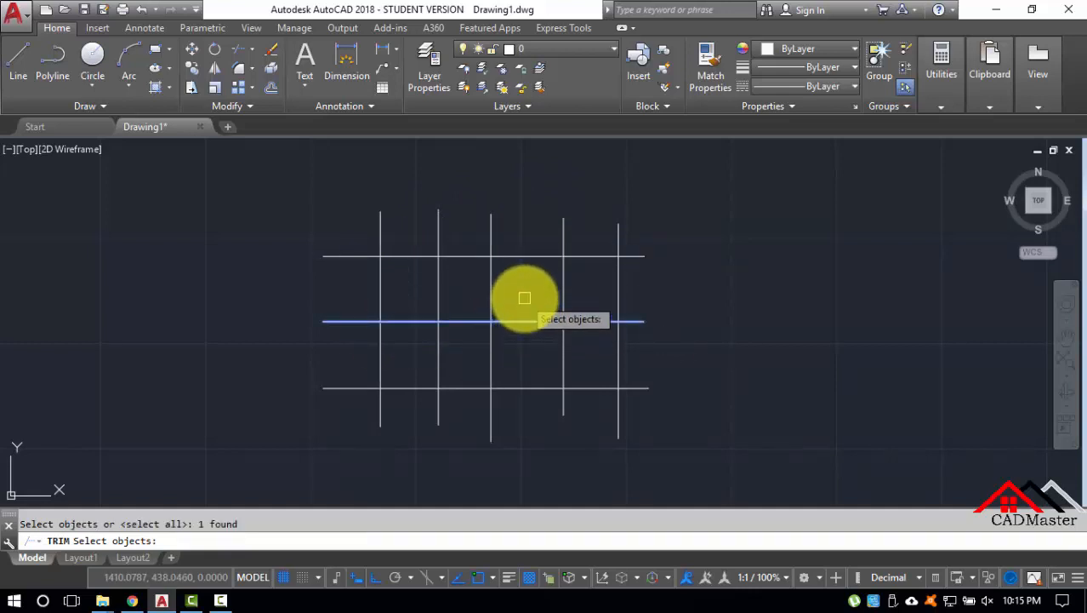
key("Return")
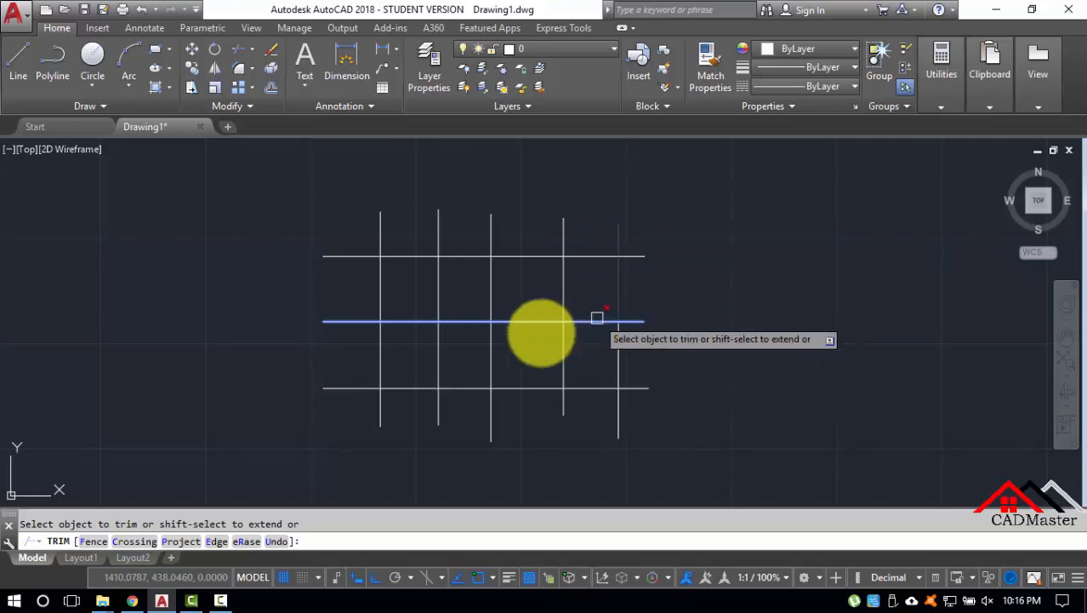
left_click(621, 227)
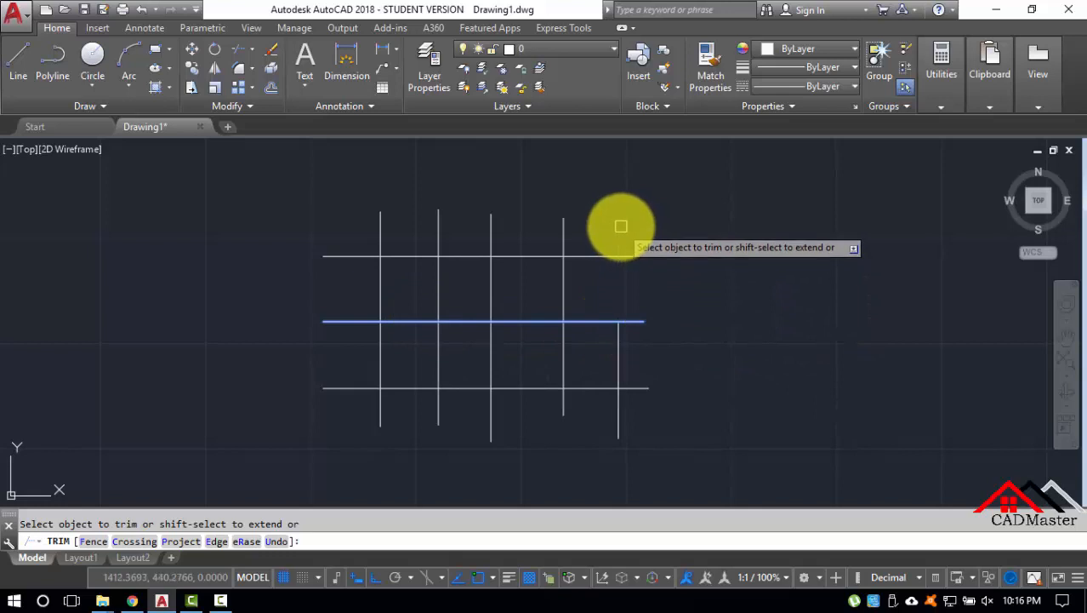
left_click(564, 219)
left_click(492, 225)
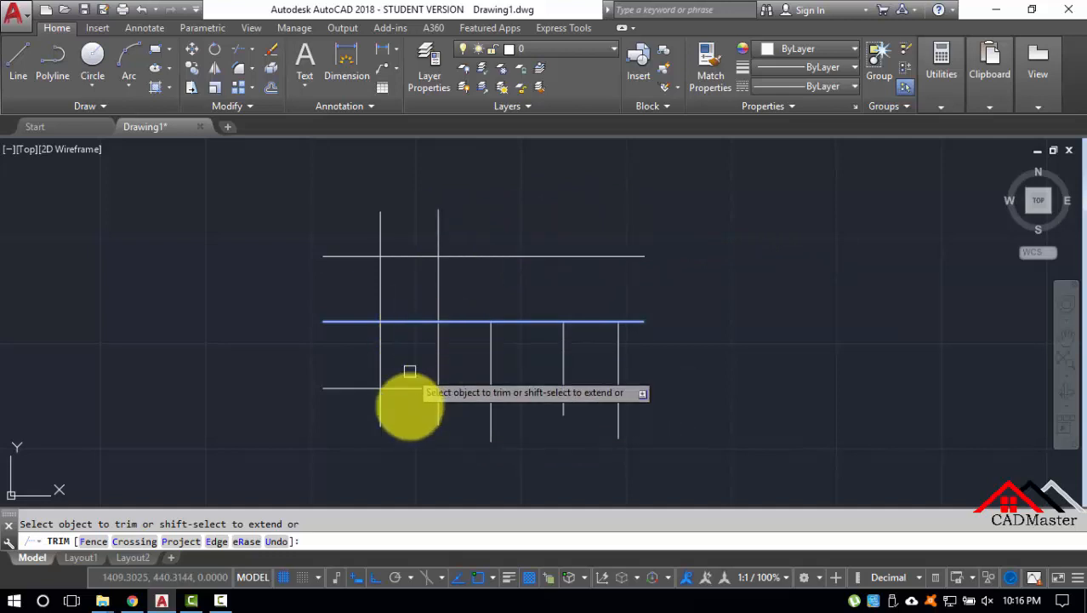
left_click(437, 358)
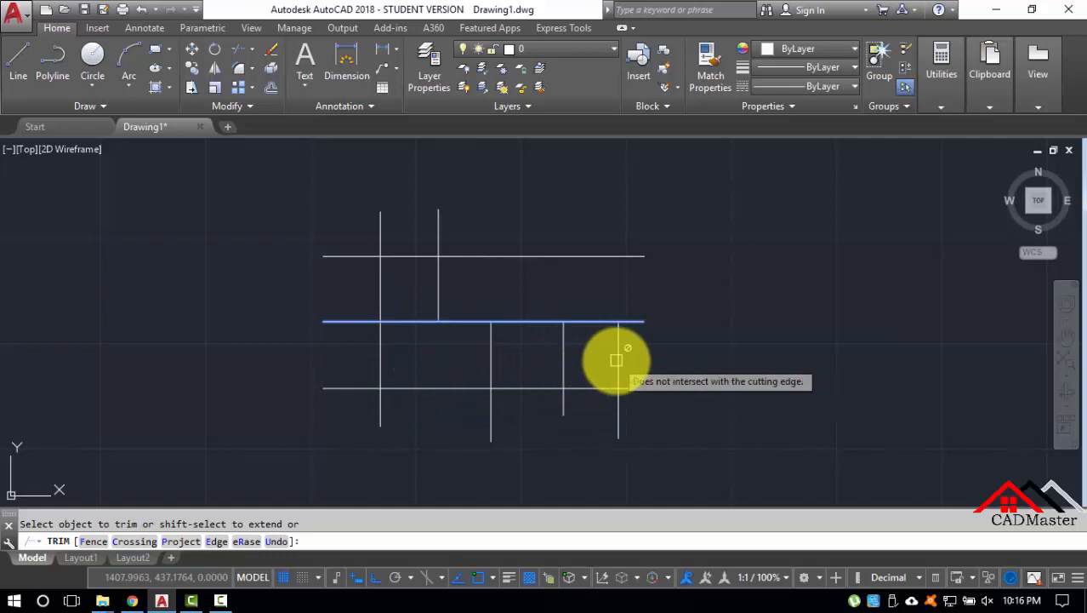
left_click(381, 408)
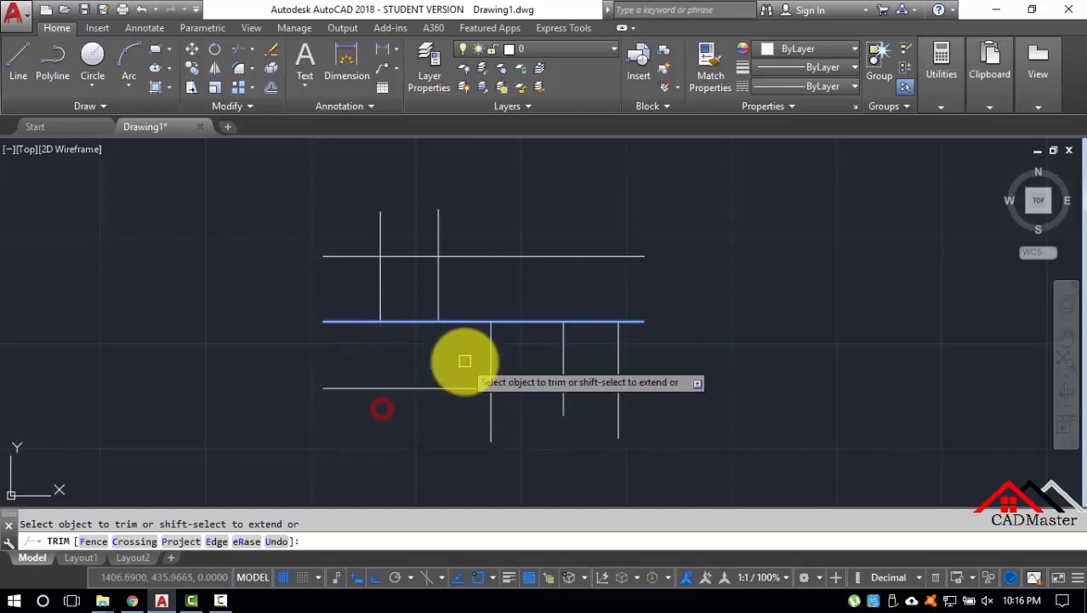
key("Escape")
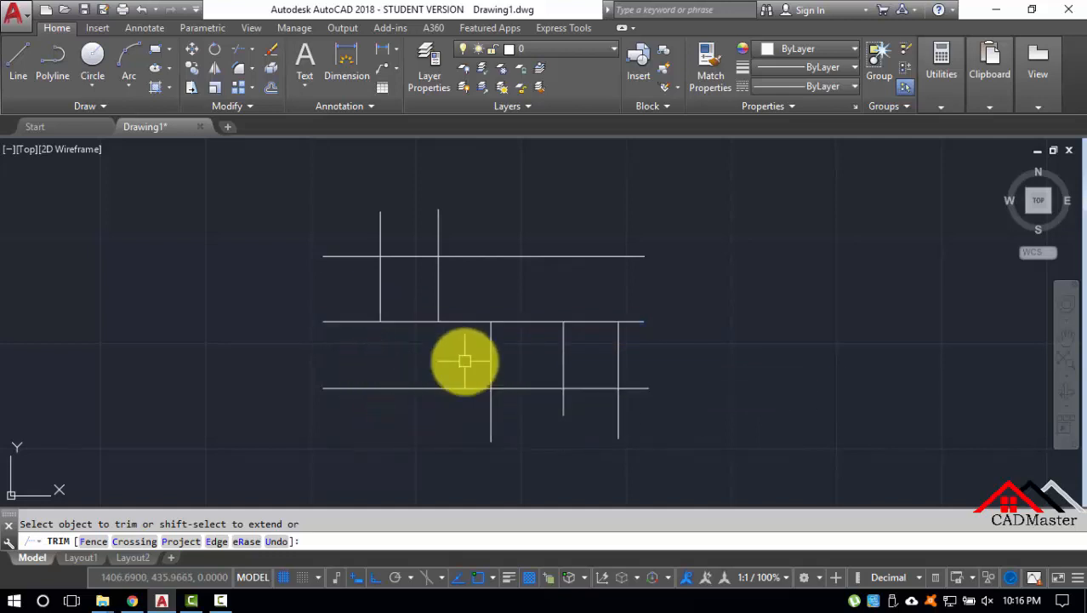
key("ctrl+z")
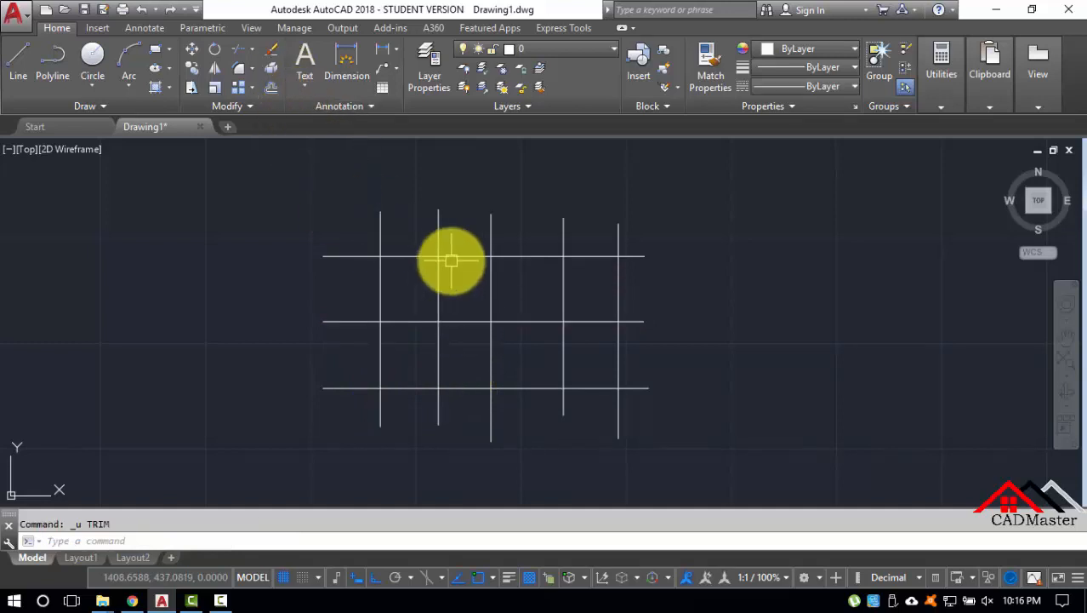
Using all three horizontal lines as cutting edges, trim the ends of the five verticals above the upper horizontal.
type("tr")
key("Return")
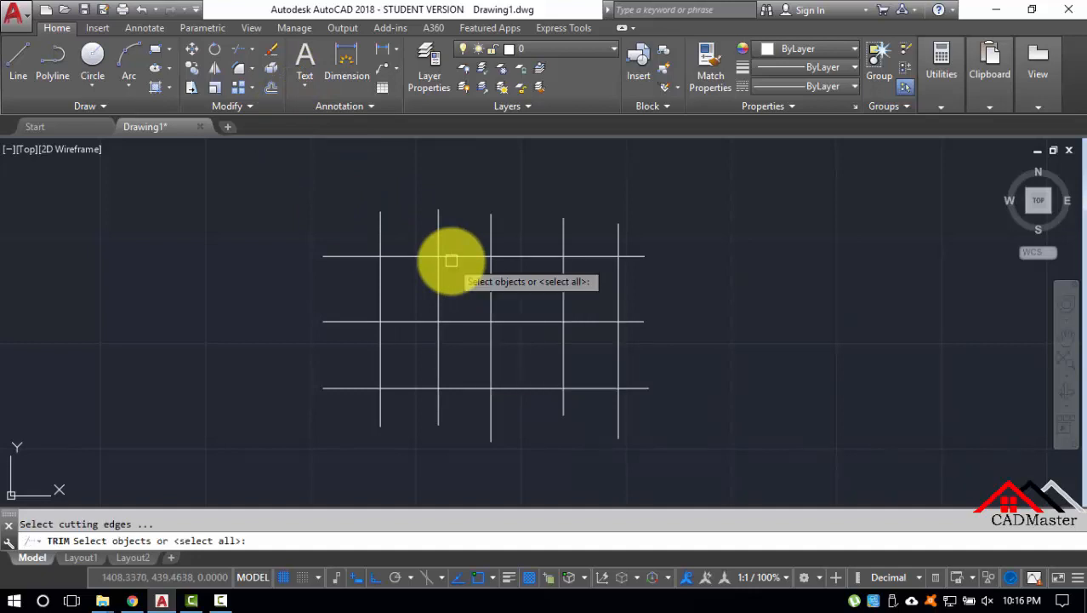
left_click(471, 388)
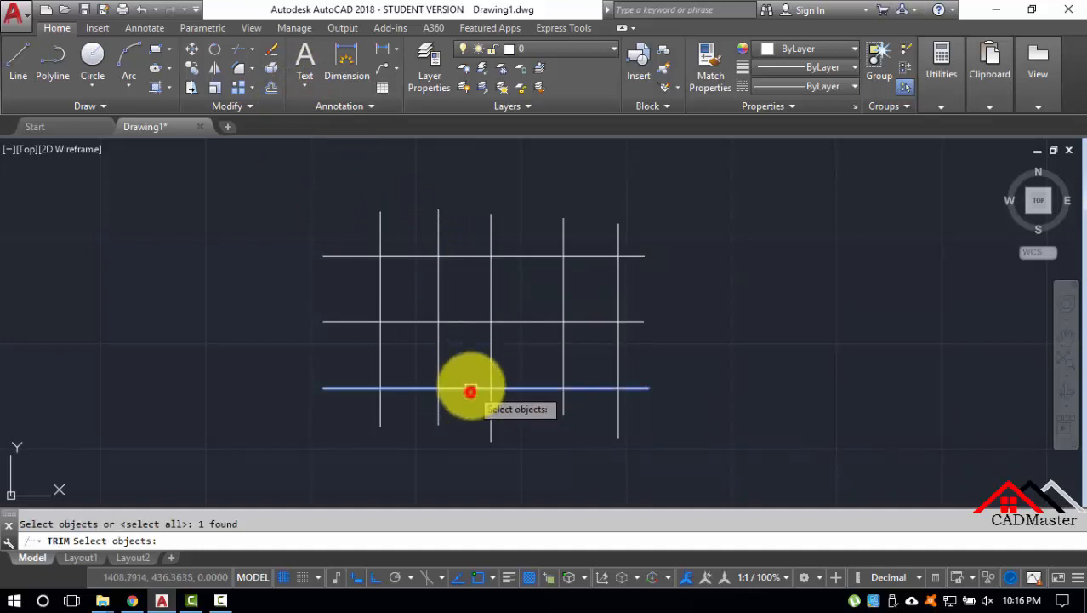
left_click(460, 321)
left_click(469, 255)
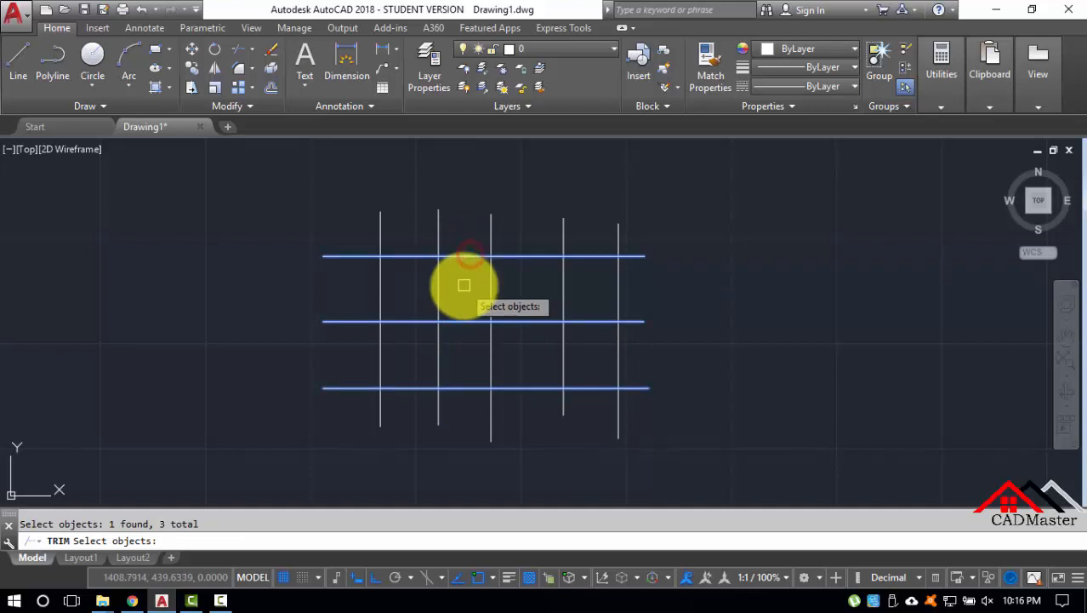
key("Return")
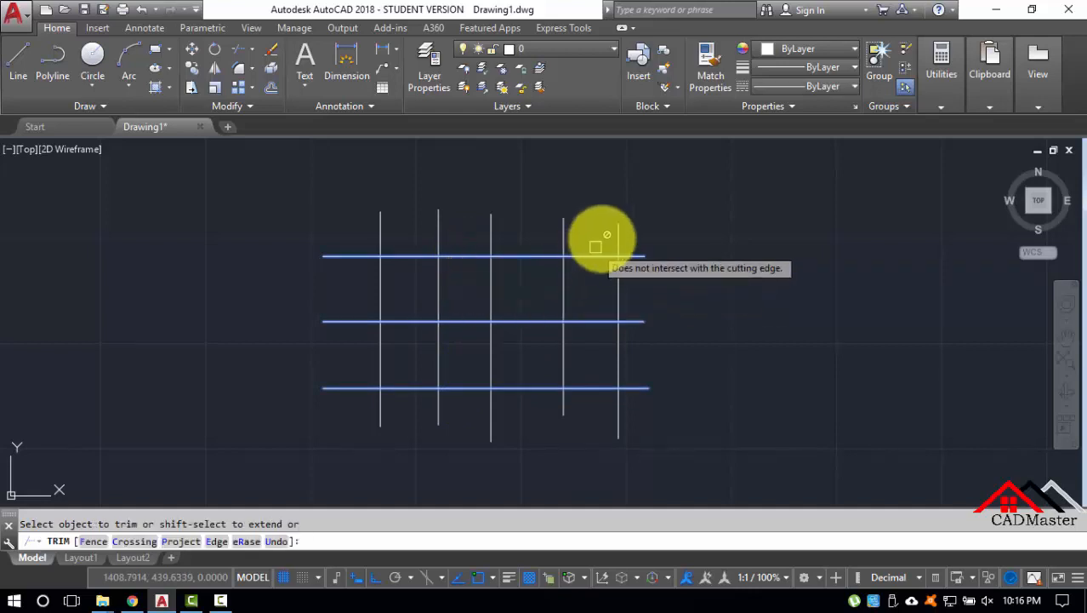
left_click(619, 228)
left_click(566, 226)
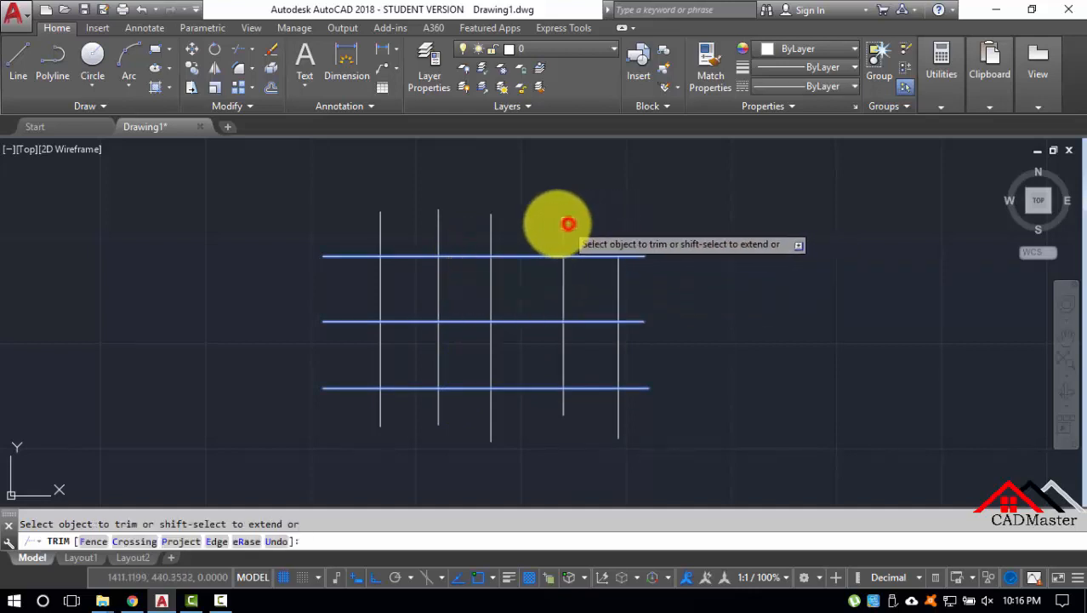
left_click(438, 228)
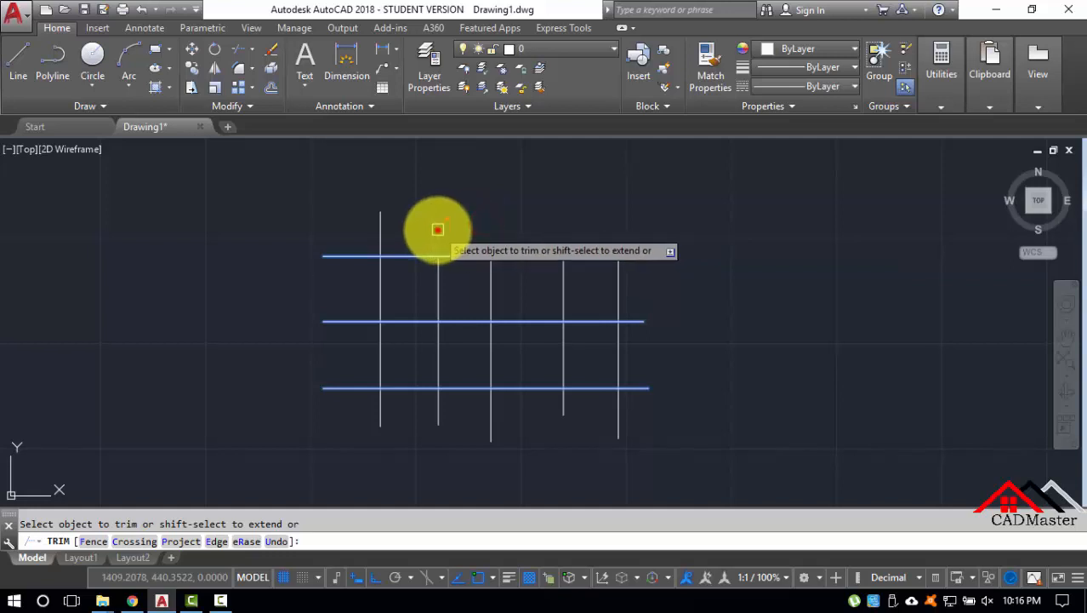
left_click(385, 225)
Trim the five vertical segments between the upper and middle horizontal lines.
left_click(379, 270)
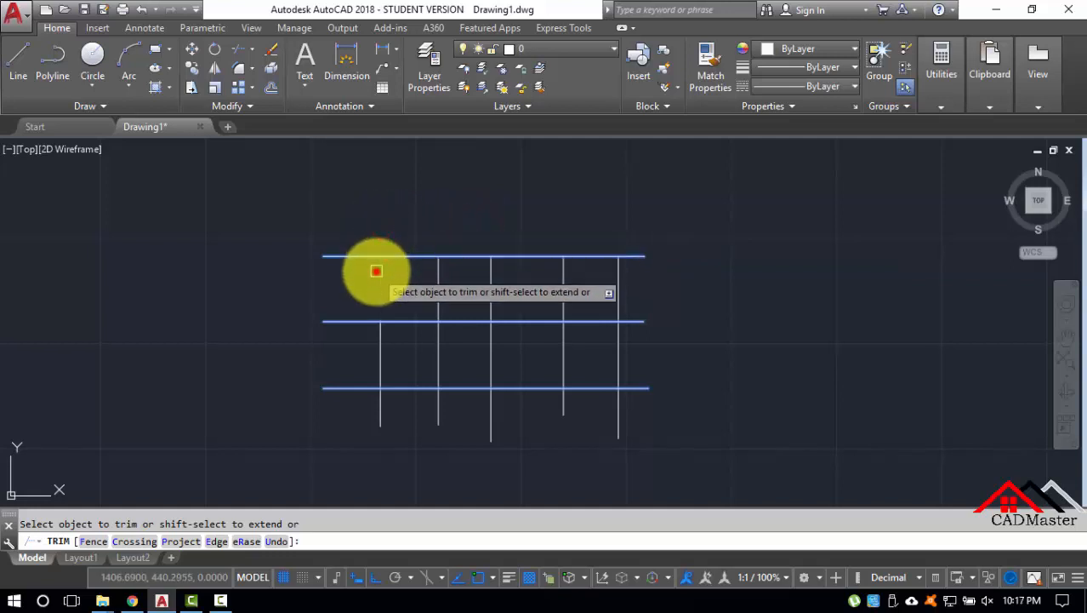
left_click(435, 279)
left_click(494, 285)
left_click(566, 293)
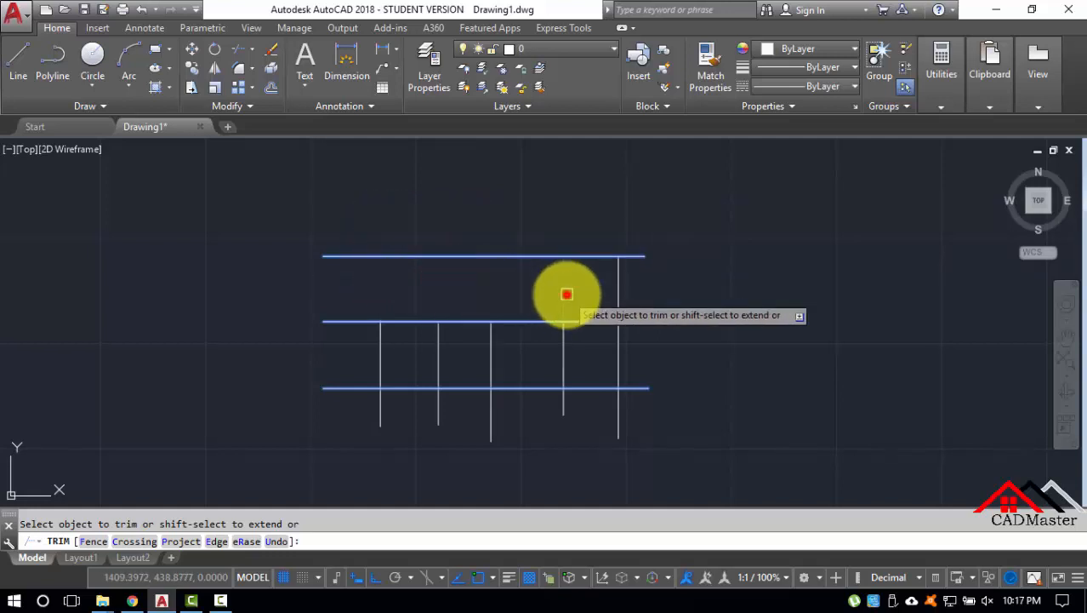
left_click(621, 292)
Trim the ends of the five verticals below the lowest horizontal line.
left_click(619, 412)
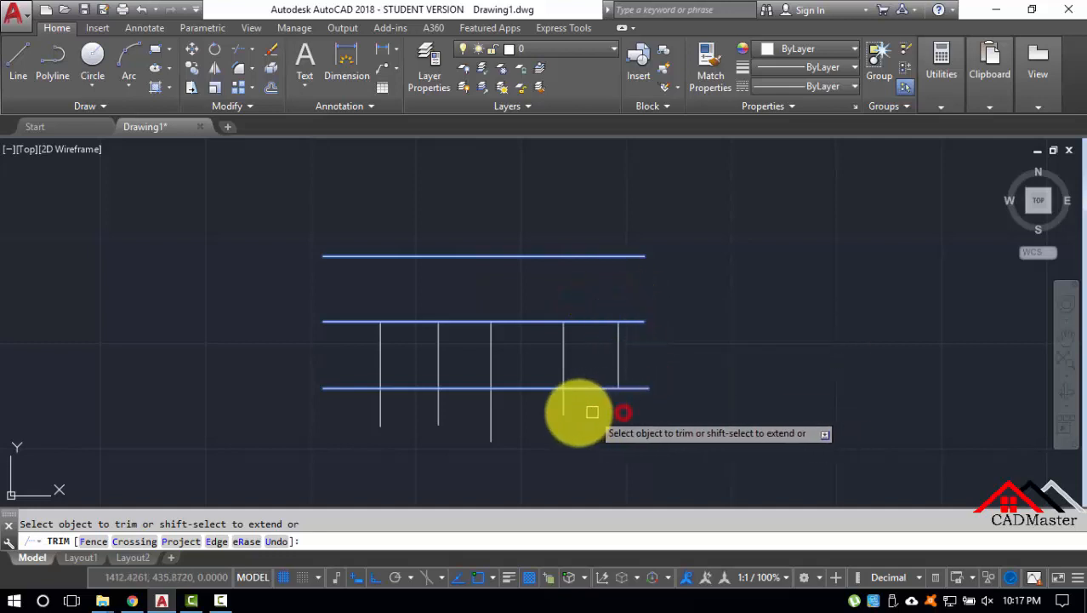
left_click(563, 409)
left_click(492, 417)
left_click(439, 407)
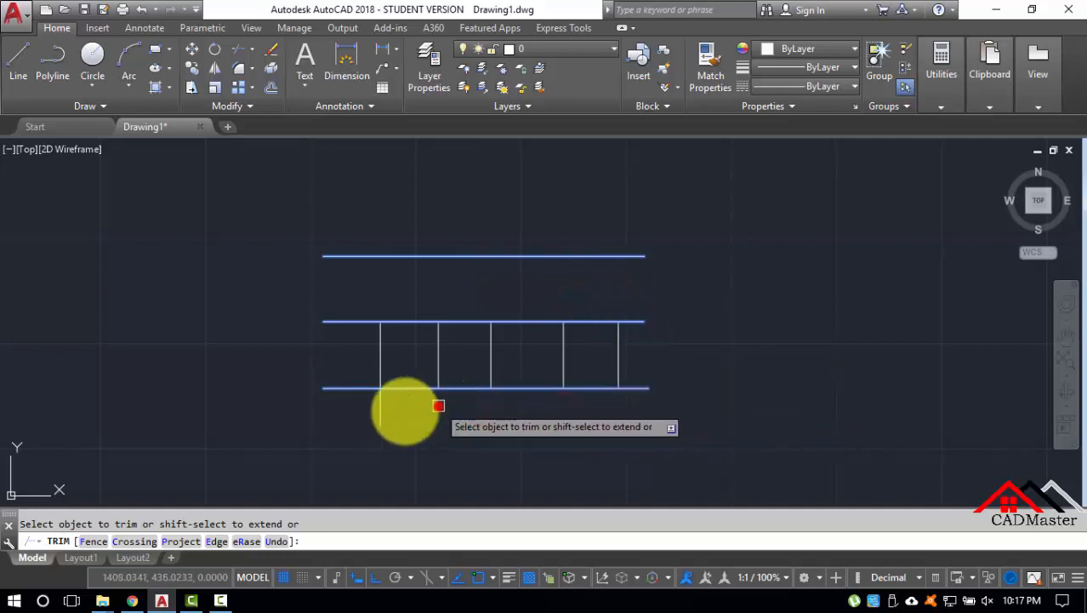
left_click(383, 411)
Try to trim the vertical segments between the middle and lowest horizontals, and undo the whole trim operation.
left_click(377, 345)
left_click(437, 352)
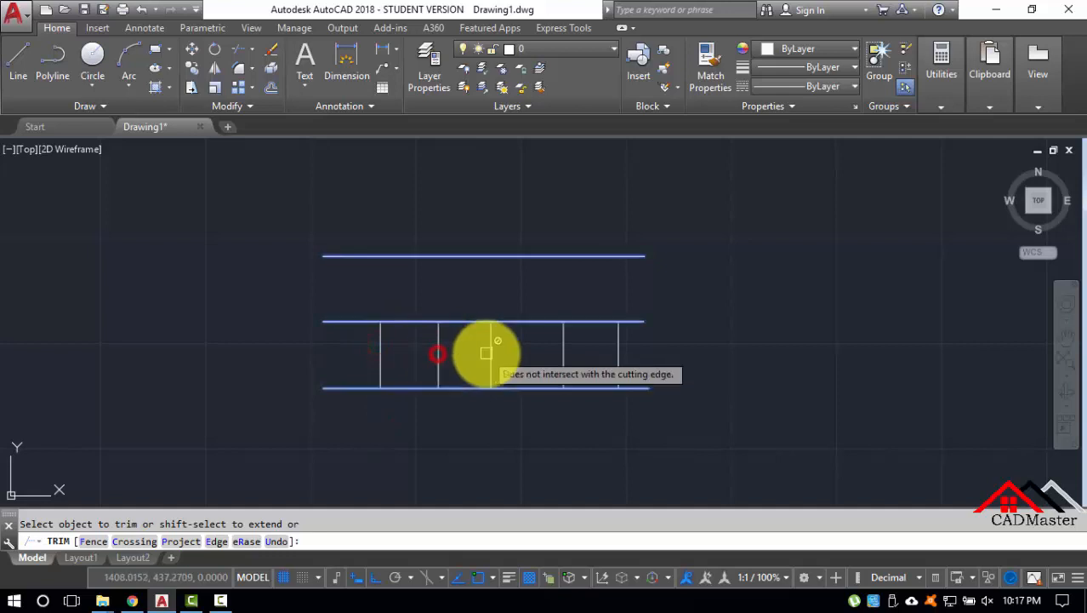
left_click(487, 353)
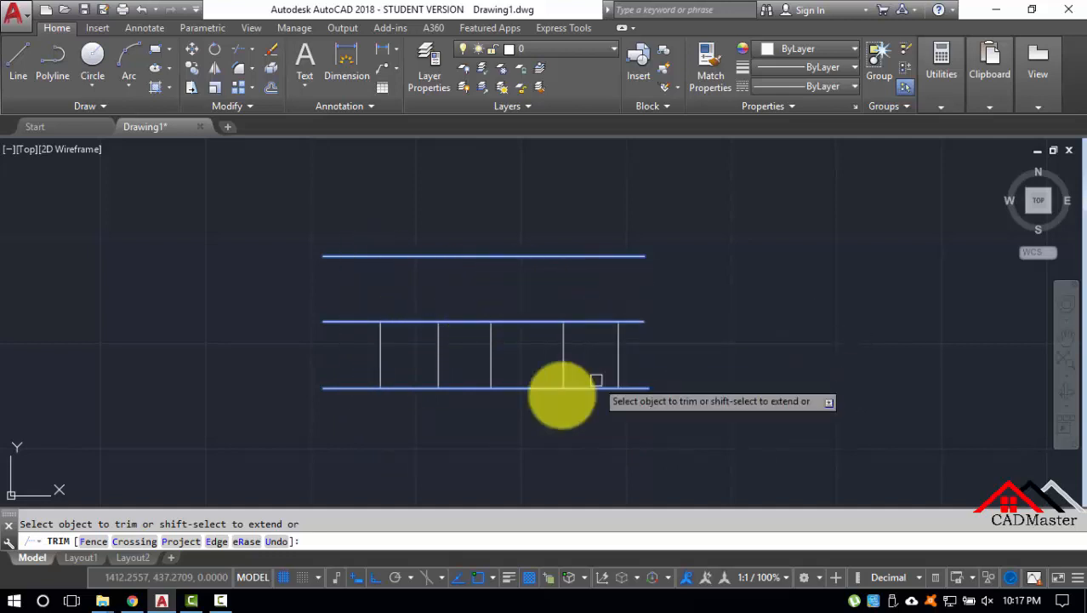
left_click(660, 352)
left_click(313, 358)
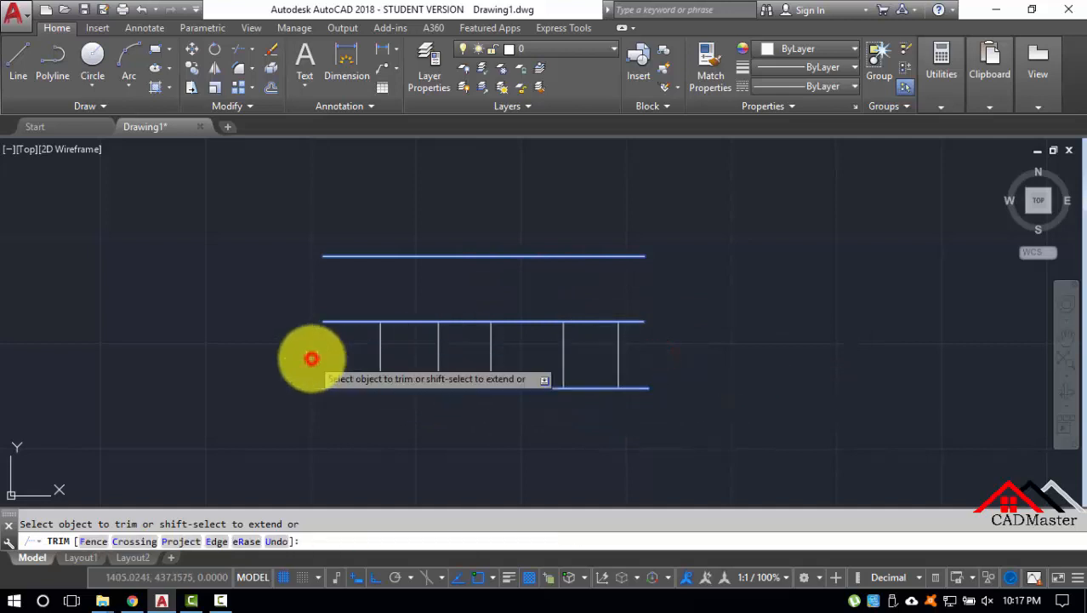
key("Escape")
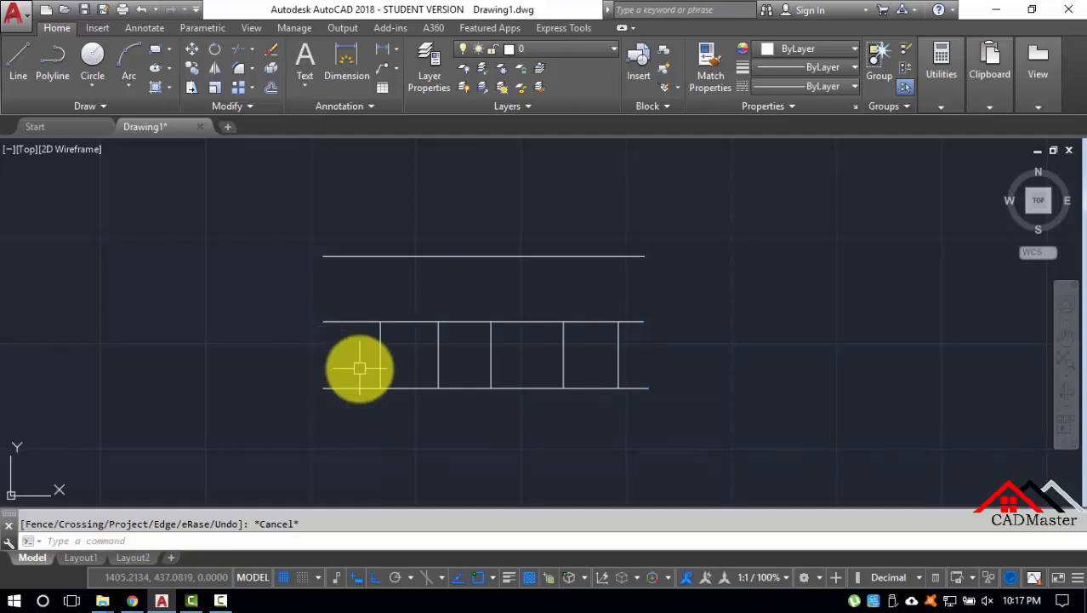
key("ctrl+z")
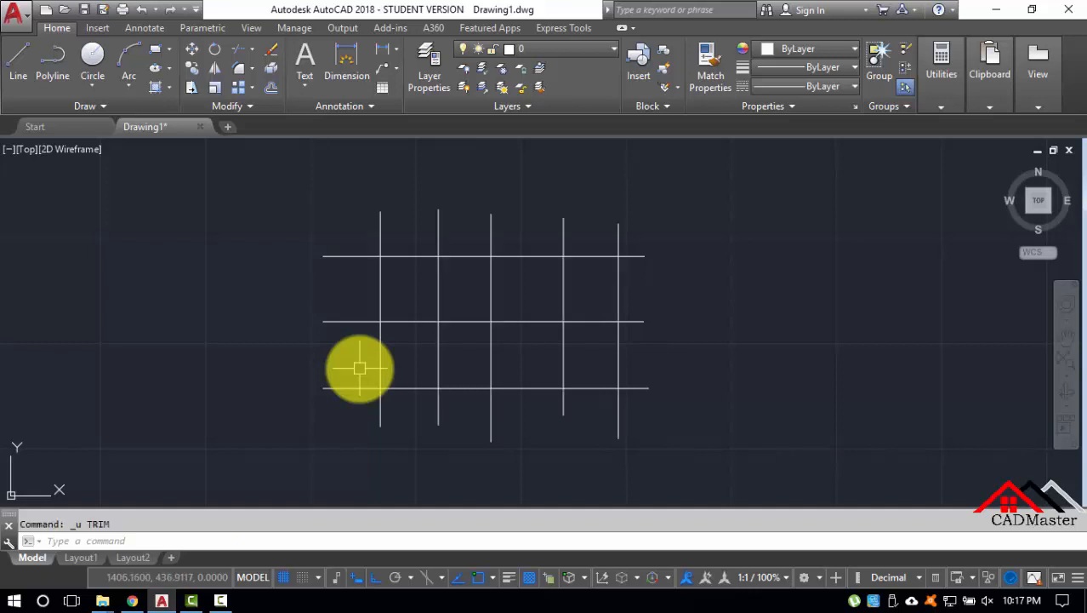
With all objects as cutting edges, trim the rightmost vertical down to the lowest horizontal and the horizontal ends around it.
type("tr")
key("Return")
key("Return")
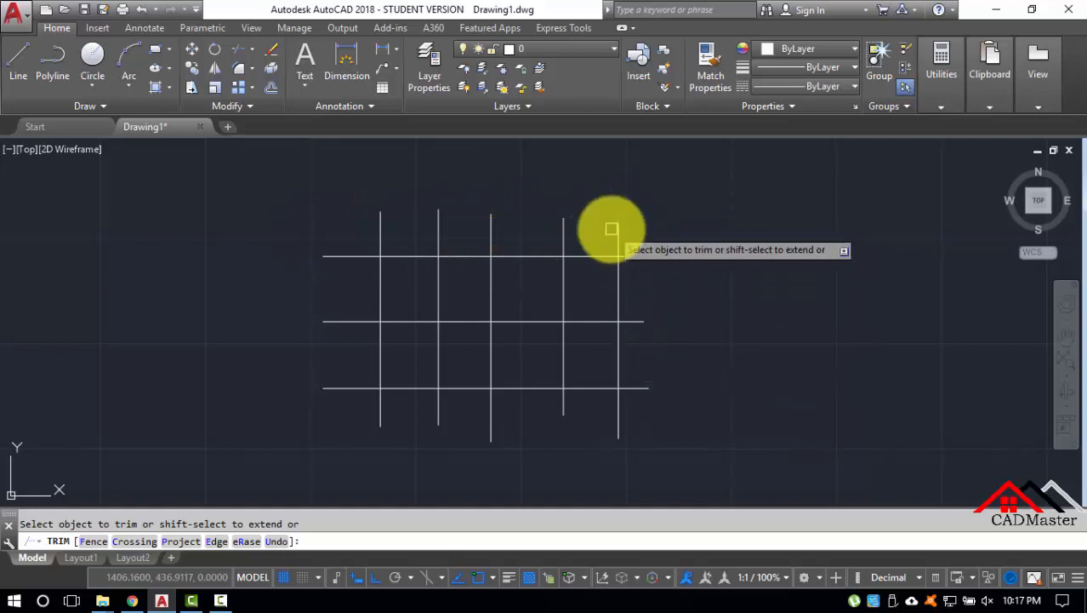
left_click(629, 256)
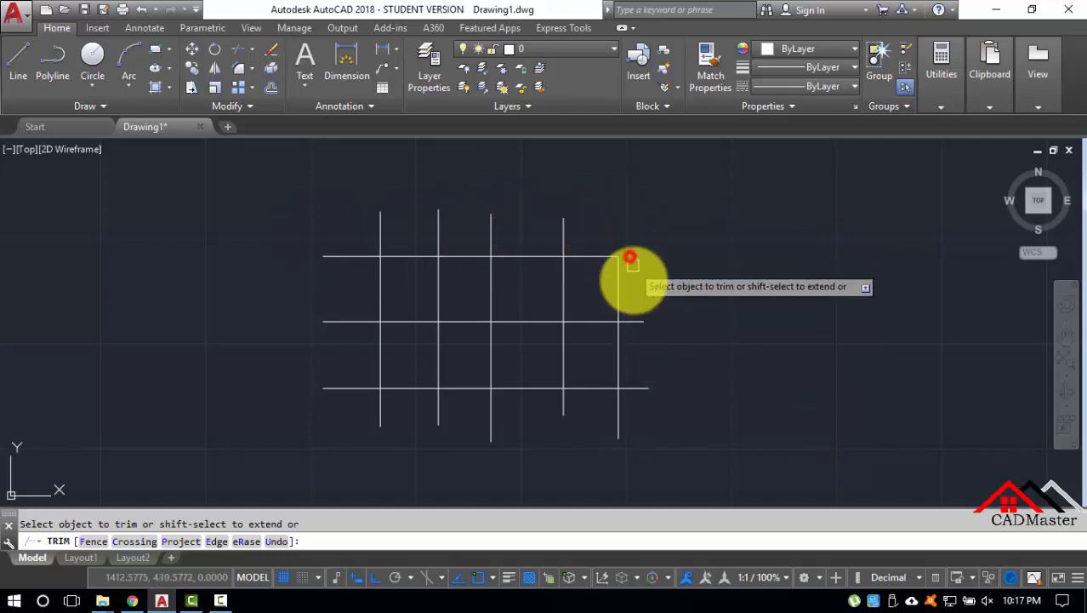
left_click(620, 283)
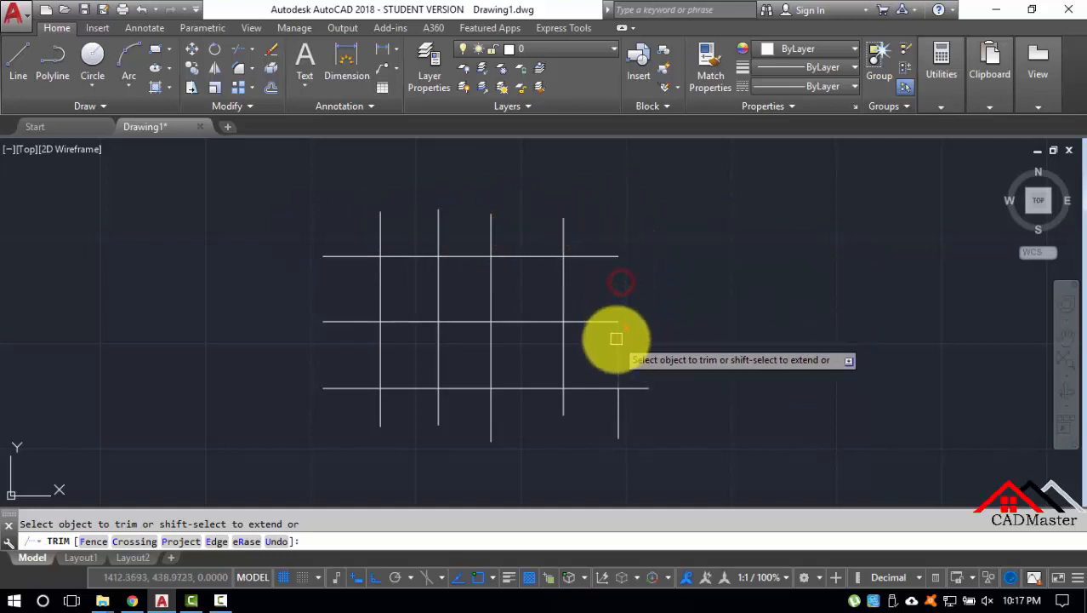
left_click(616, 338)
left_click(637, 390)
left_click(596, 394)
Trim the fourth vertical between the middle and lowest horizontals, the neighbouring upper horizontal segment, and the upper ends of the first three verticals.
left_click(567, 369)
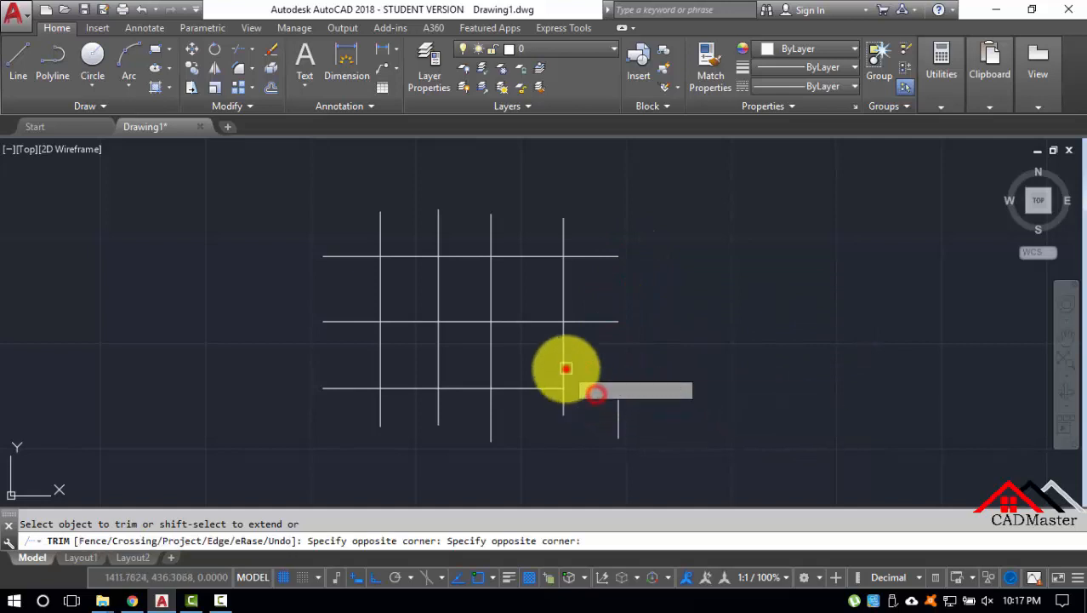
left_click(568, 358)
left_click(549, 241)
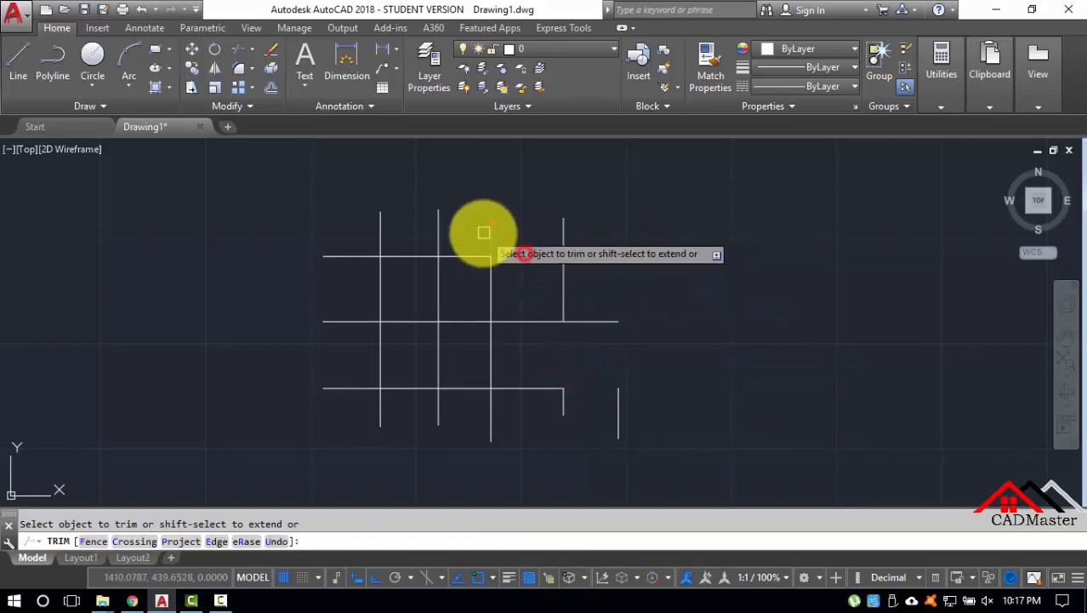
left_click(504, 244)
left_click(439, 235)
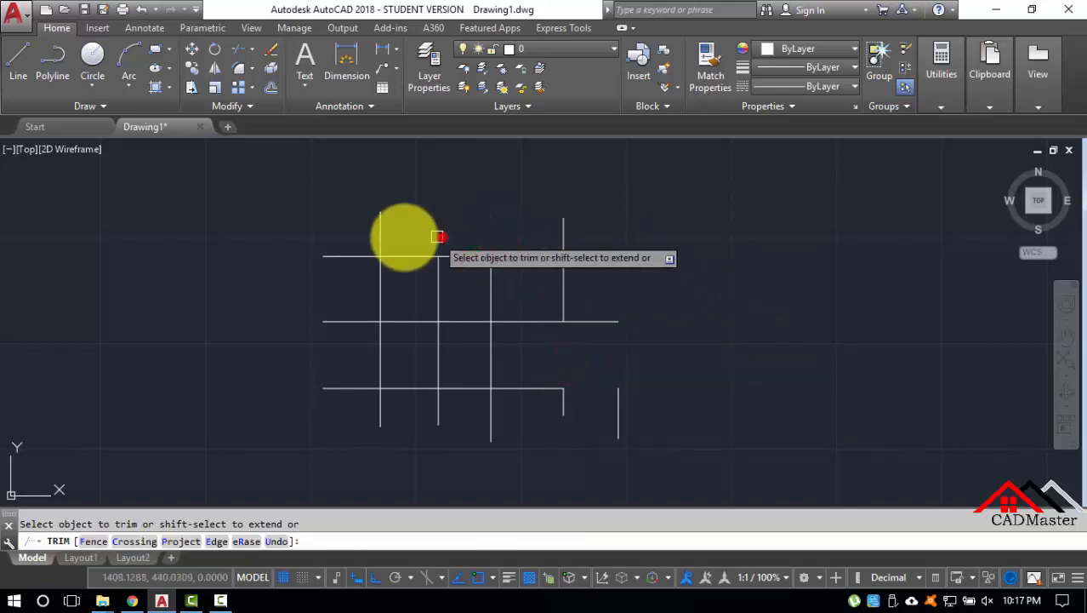
left_click(376, 237)
Trim the segments of the first three verticals between the upper and lowest horizontal lines.
left_click(376, 287)
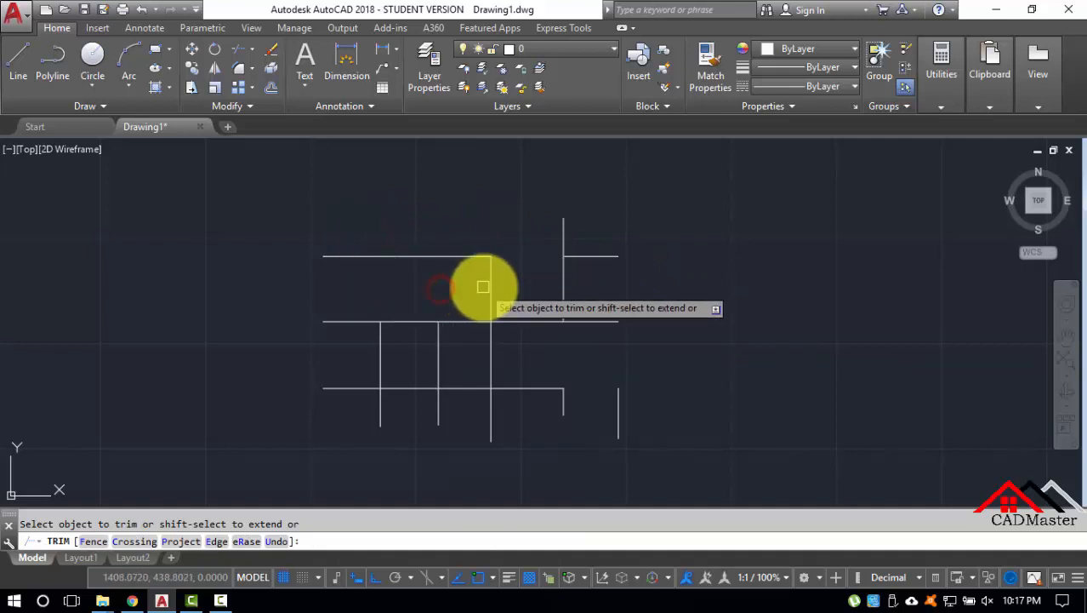
left_click(491, 291)
left_click(492, 339)
left_click(439, 353)
left_click(380, 354)
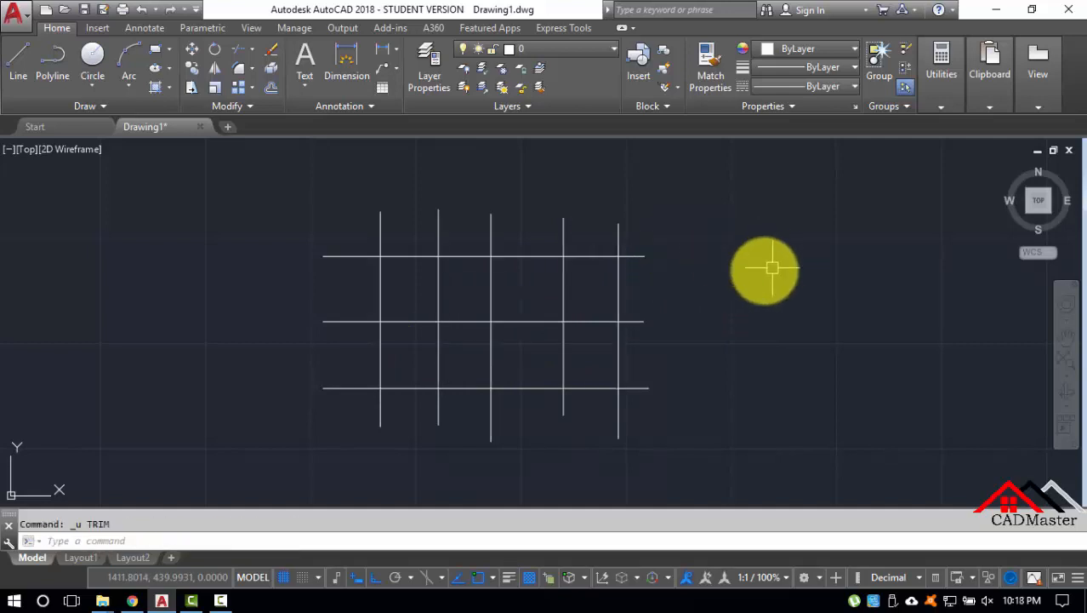
Draw two long vertical lines in the empty area to the right of the grid.
middle_click_drag(758, 271, 571, 266)
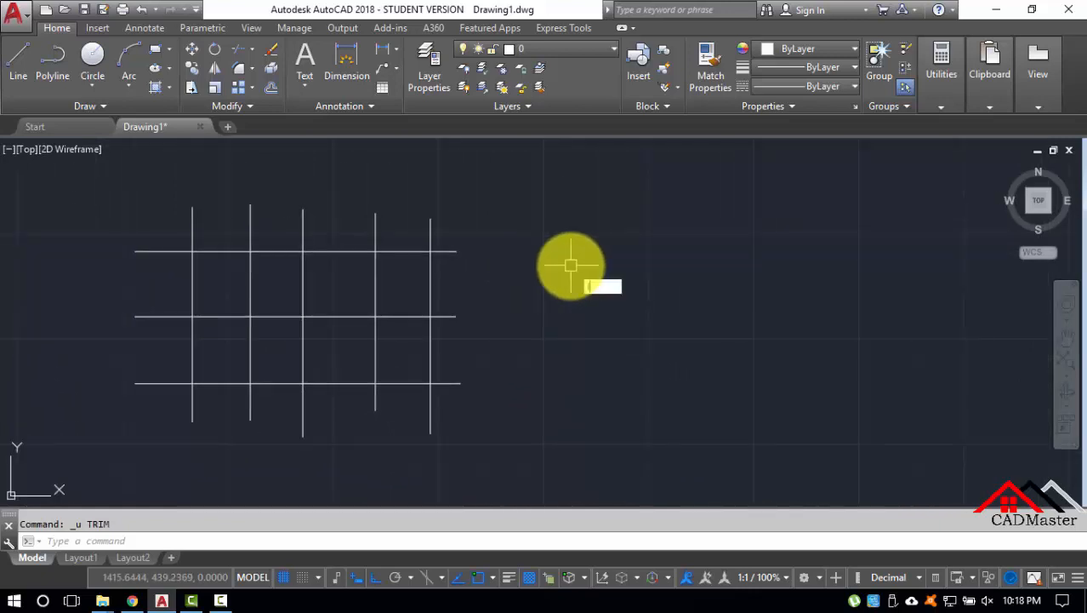
key("l")
key("Return")
left_click(614, 208)
left_click(610, 435)
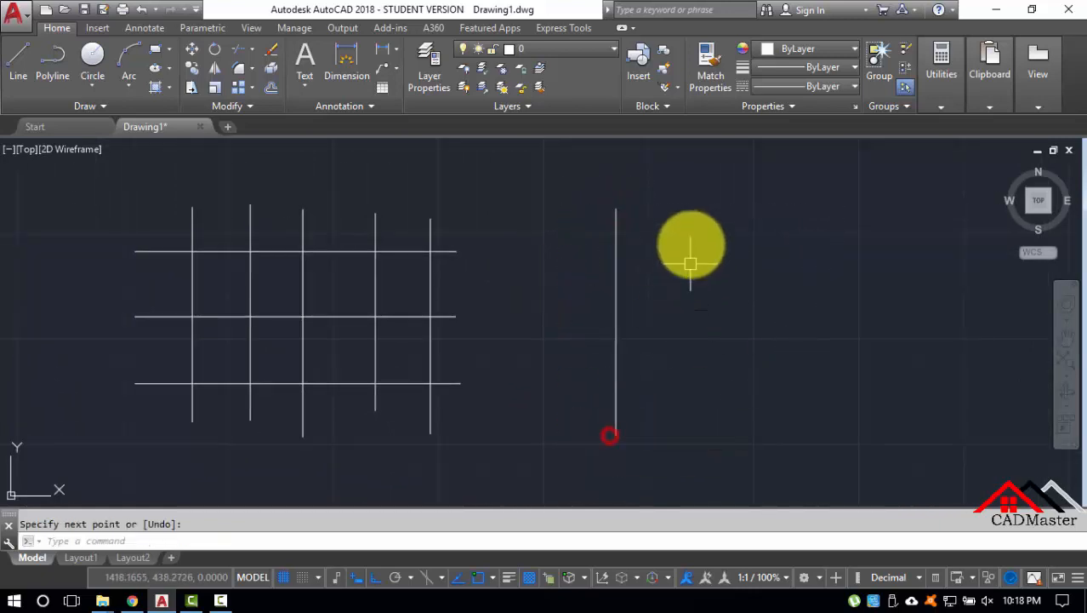
key("Return")
key("Return")
left_click(707, 205)
left_click(725, 437)
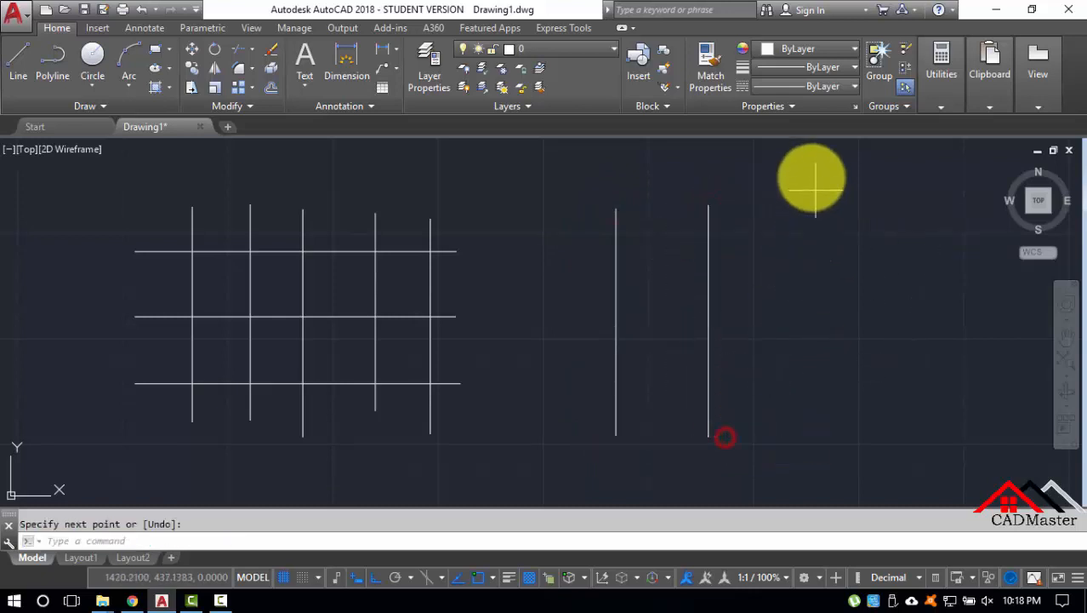
key("Return")
Draw three more long vertical lines to the right of the two new ones, spaced roughly evenly.
key("Return")
left_click(776, 201)
left_click(777, 444)
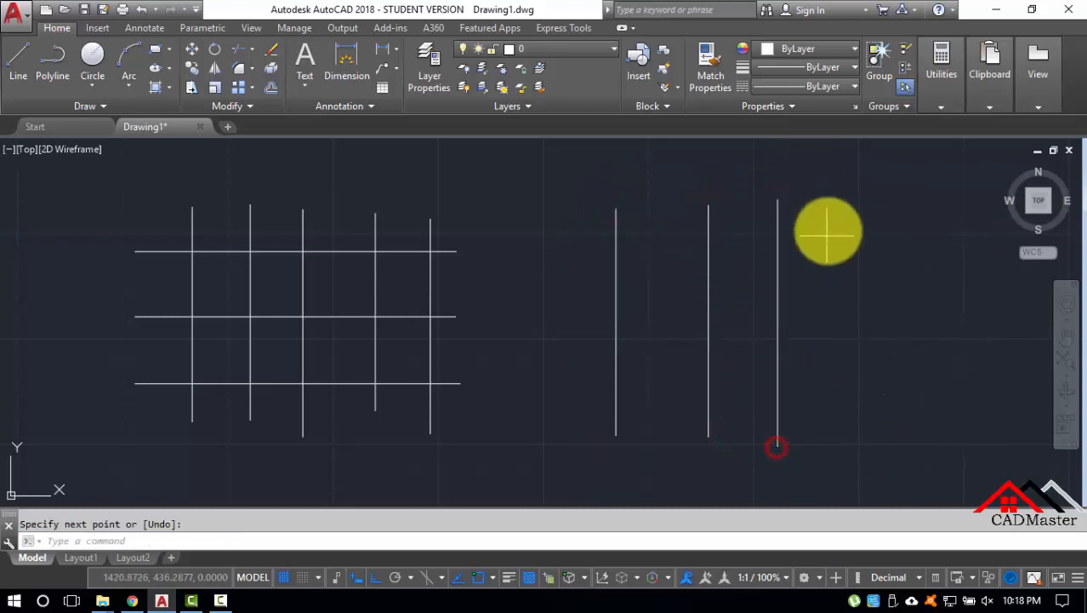
key("Return")
key("Return")
left_click(834, 201)
left_click(834, 446)
key("Return")
key("Return")
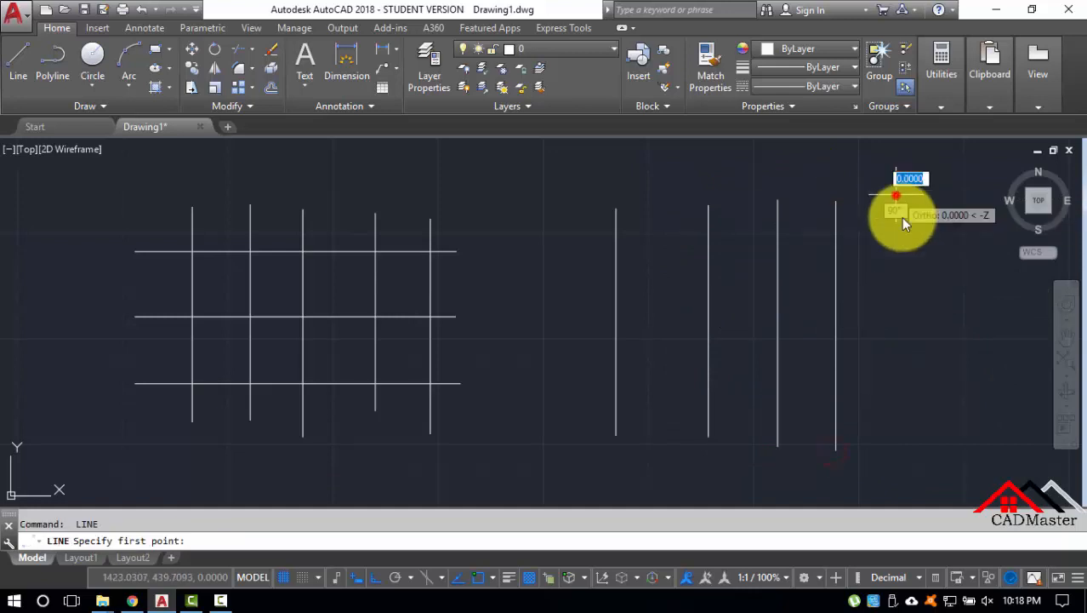
left_click(896, 195)
left_click(895, 439)
key("Return")
Draw a shorter vertical line between the grid and the first long vertical, spanning only the upper and middle horizontals' level.
key("Return")
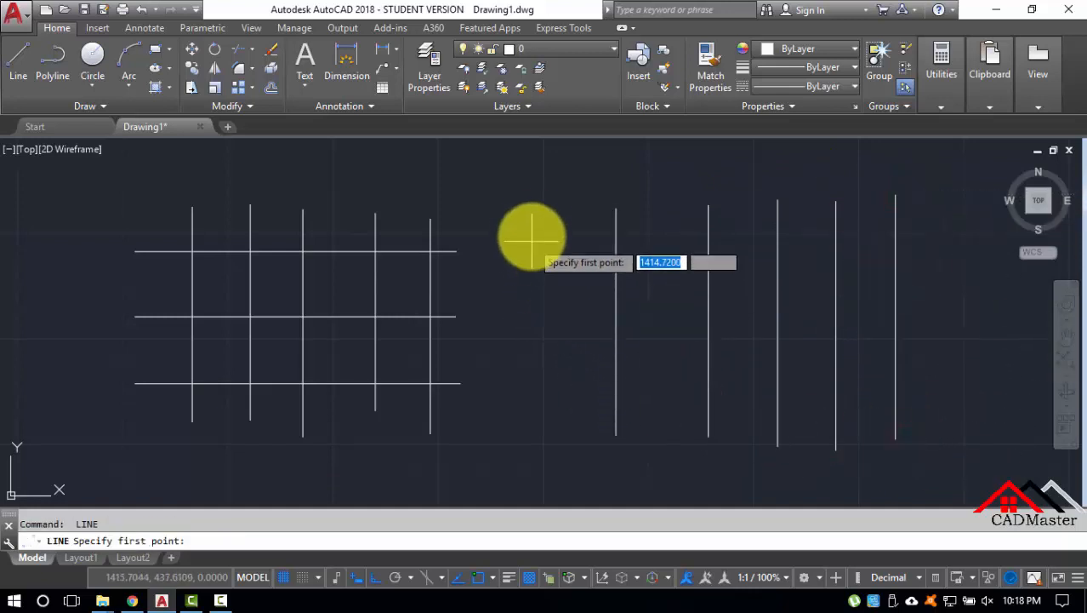
left_click(536, 221)
left_click(536, 358)
key("Return")
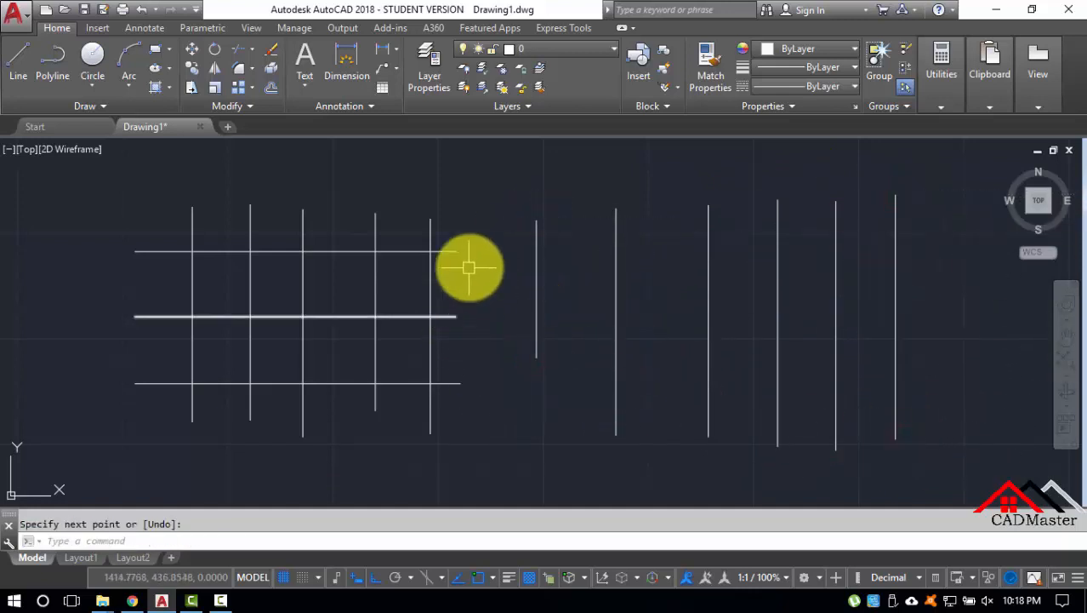
With all objects as boundary edges, extend the three horizontal lines to the third vertical from the right.
mouse_move(469, 268)
middle_mouse_down()
mouse_move(486, 260)
mouse_move(507, 271)
middle_mouse_up()
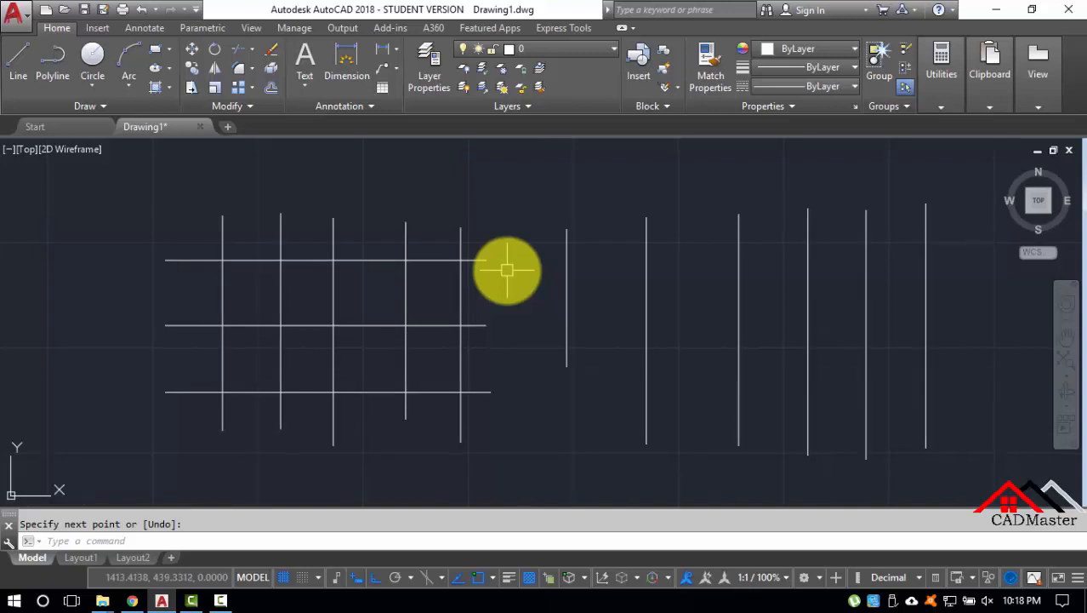
left_click(251, 49)
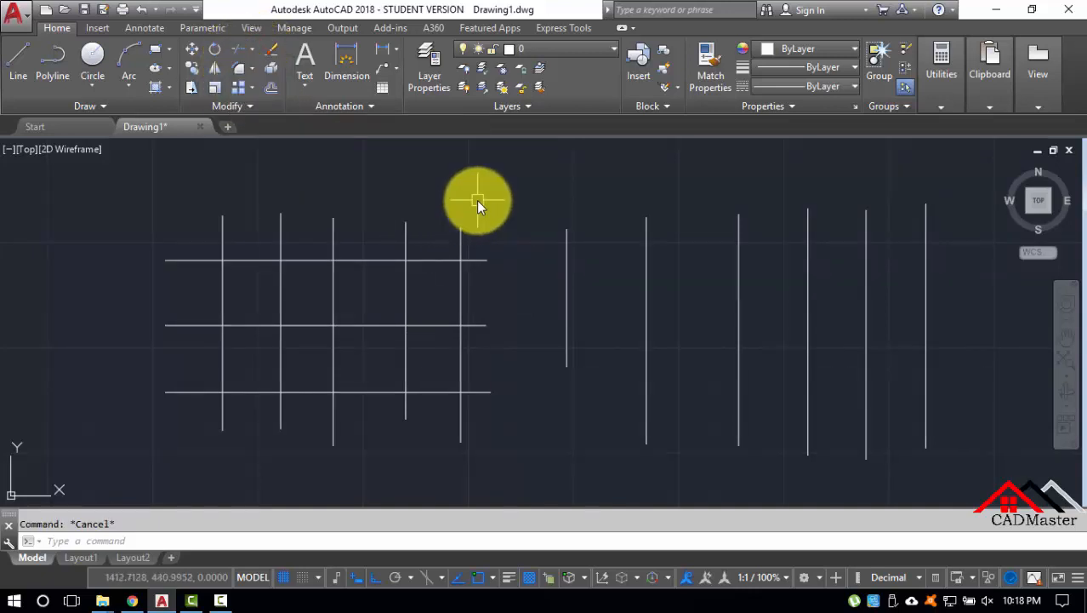
type("ex")
key("Return")
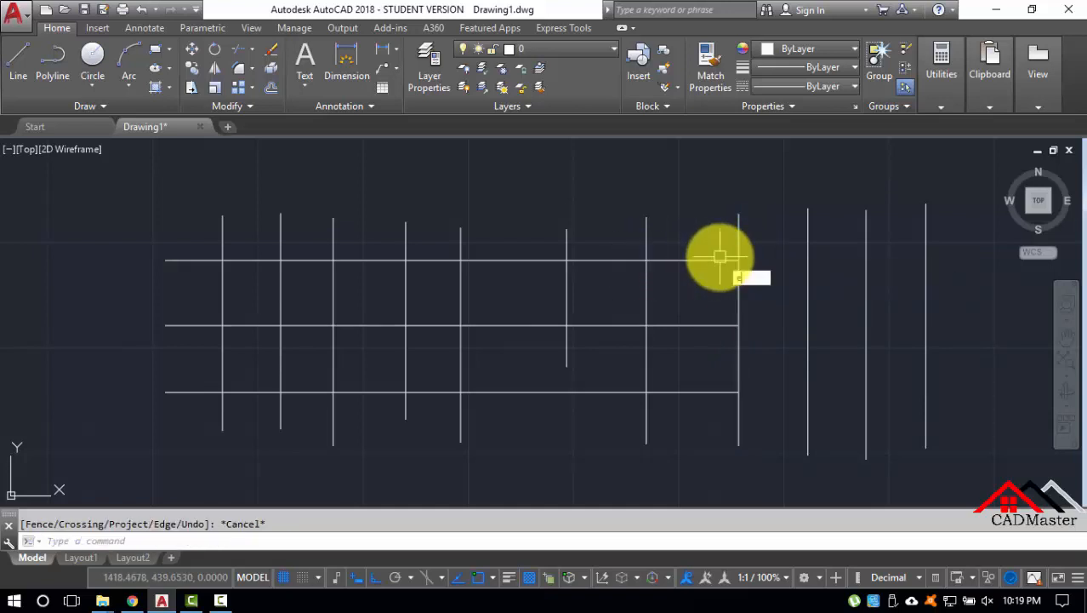
key("Return")
key("Return")
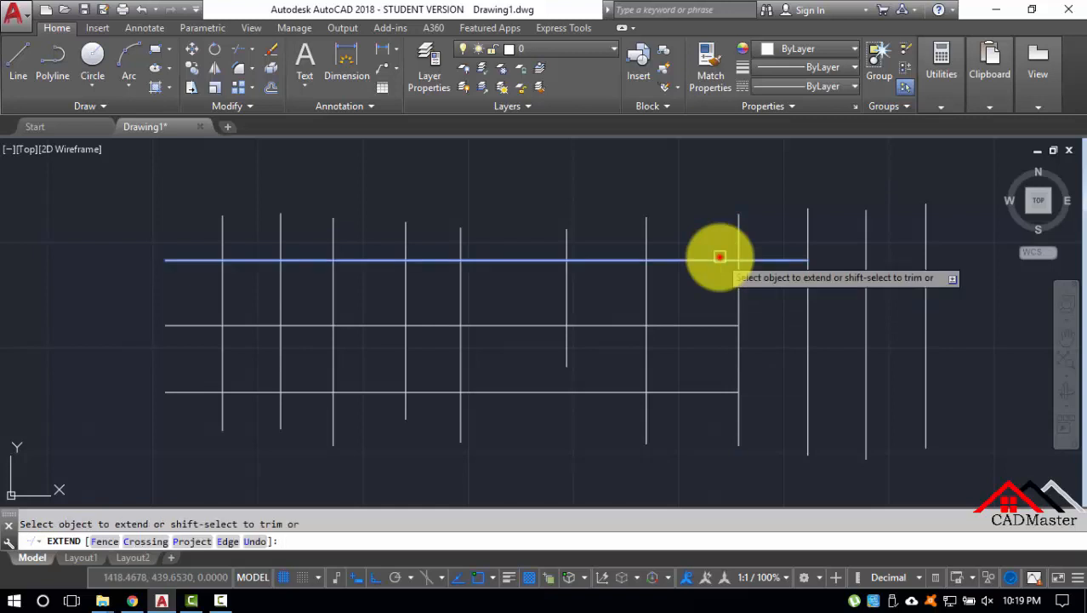
left_click(718, 256)
left_click(720, 324)
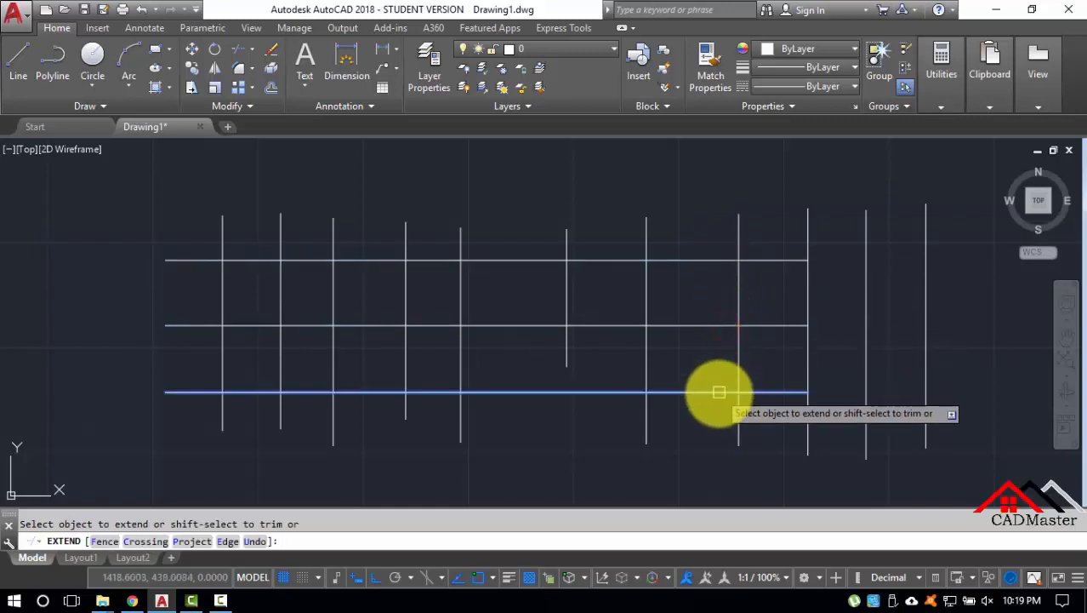
left_click(719, 392)
Extend the three horizontal lines past the next vertical up to the rightmost vertical.
left_click(788, 392)
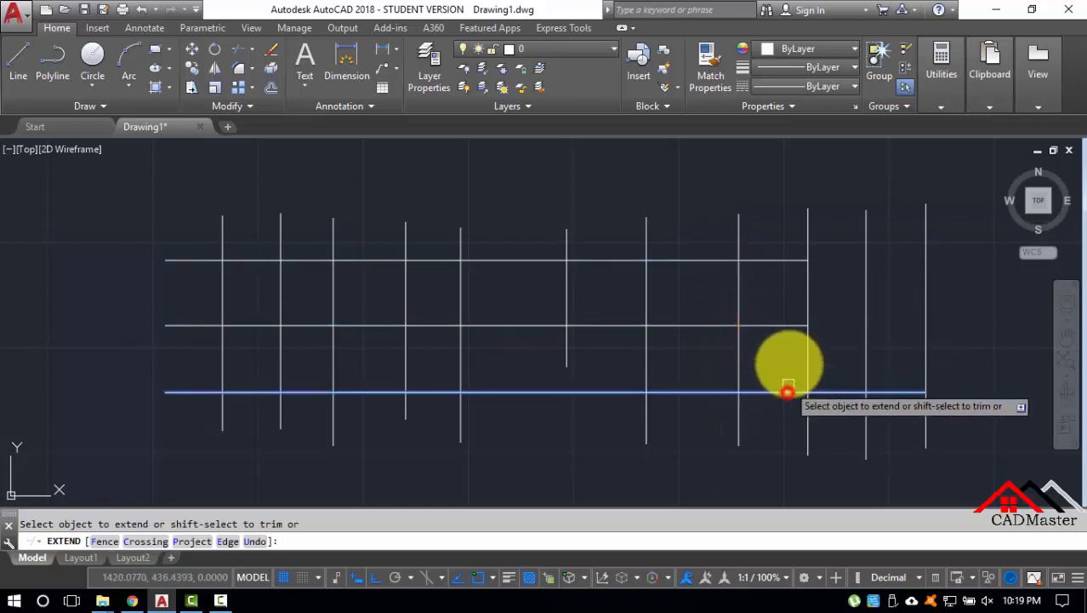
left_click(794, 324)
left_click(793, 261)
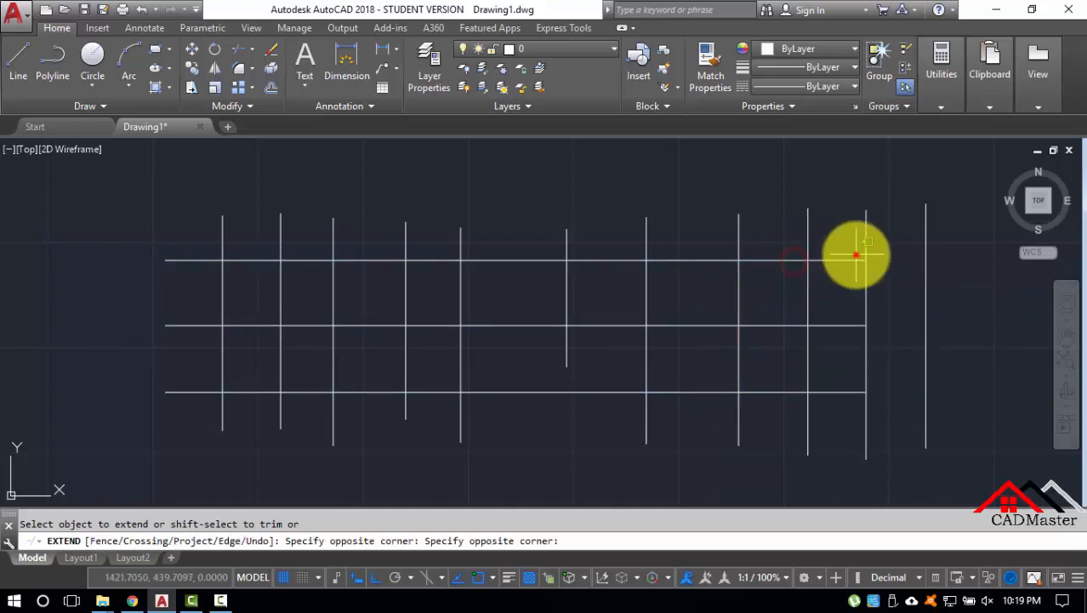
left_click(856, 256)
left_click(840, 325)
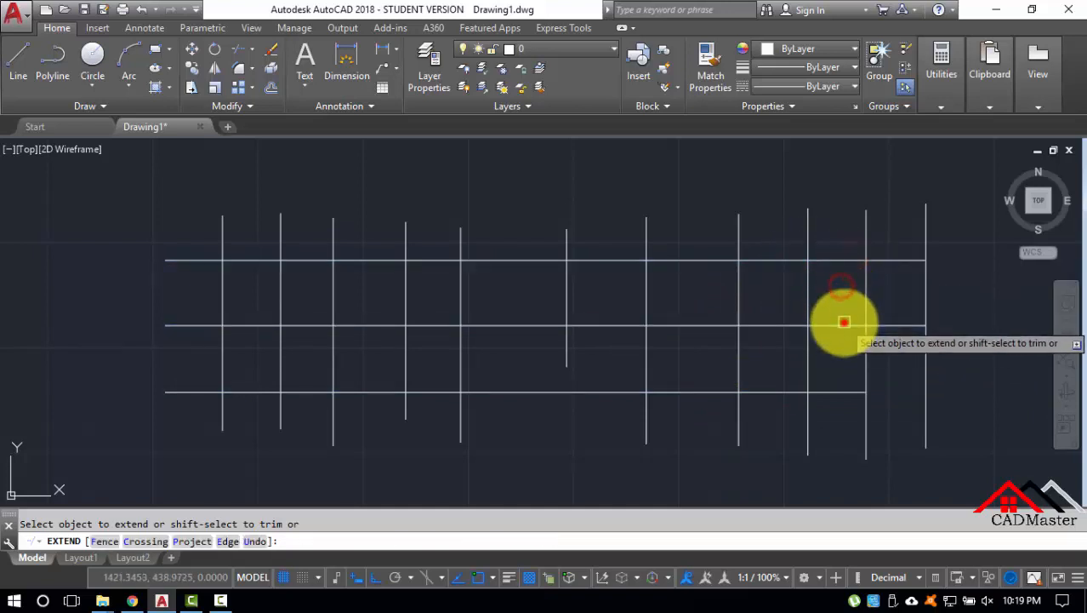
left_click(848, 394)
Try to extend the three horizontal lines beyond the rightmost vertical, and end the Extend command.
mouse_move(939, 354)
middle_mouse_down()
mouse_move(723, 322)
mouse_move(643, 348)
middle_mouse_up()
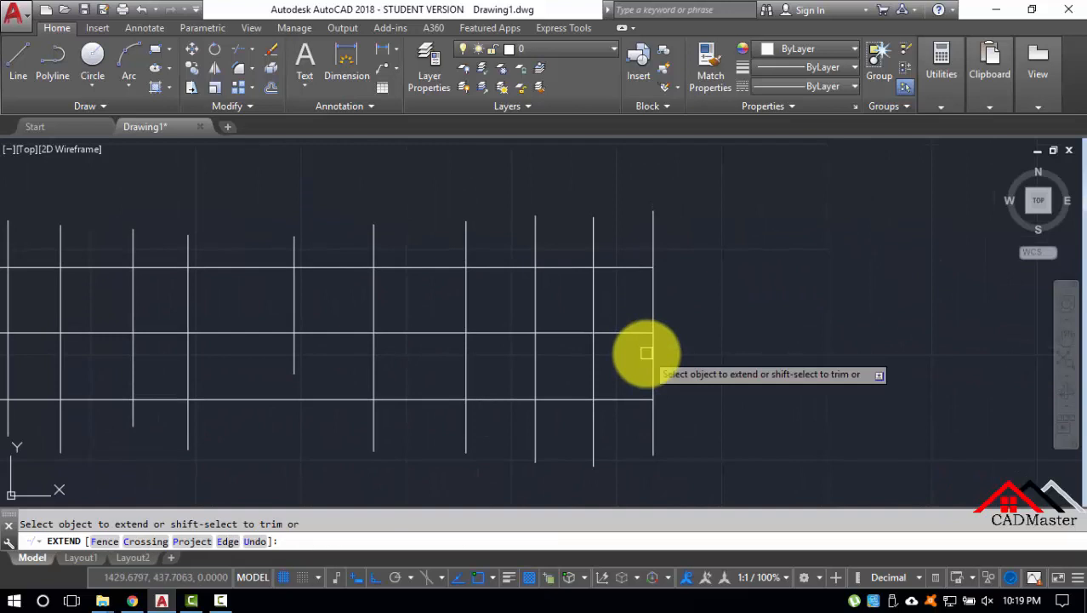
left_click(634, 269)
left_click(649, 330)
left_click(636, 403)
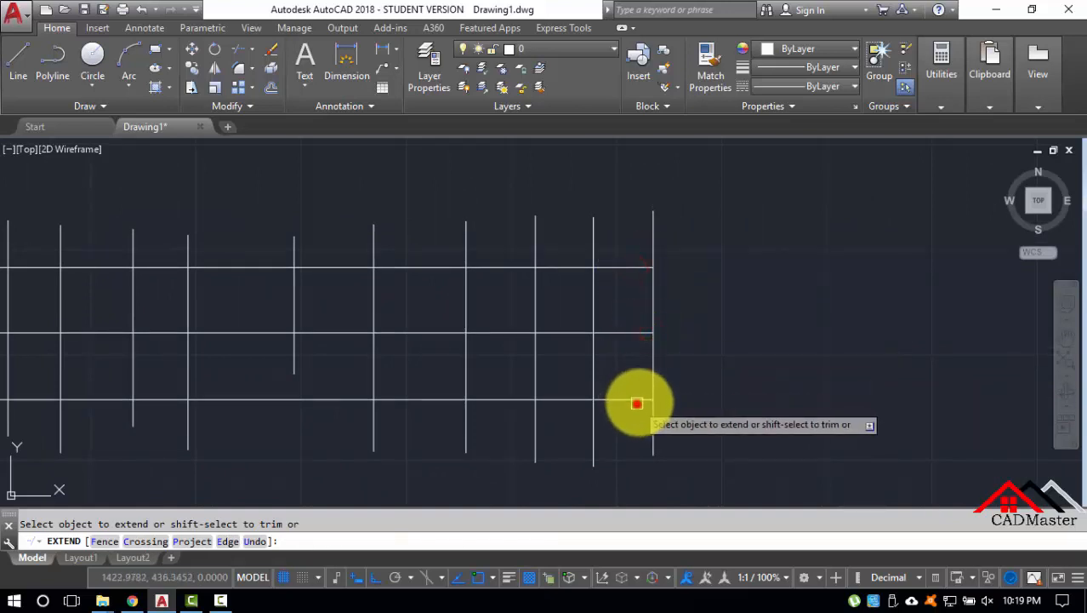
middle_click_drag(228, 311, 605, 320)
key("Escape")
Draw another long vertical line farther right of the grid, crossing the level of all three horizontals.
middle_click_drag(825, 315, 356, 296)
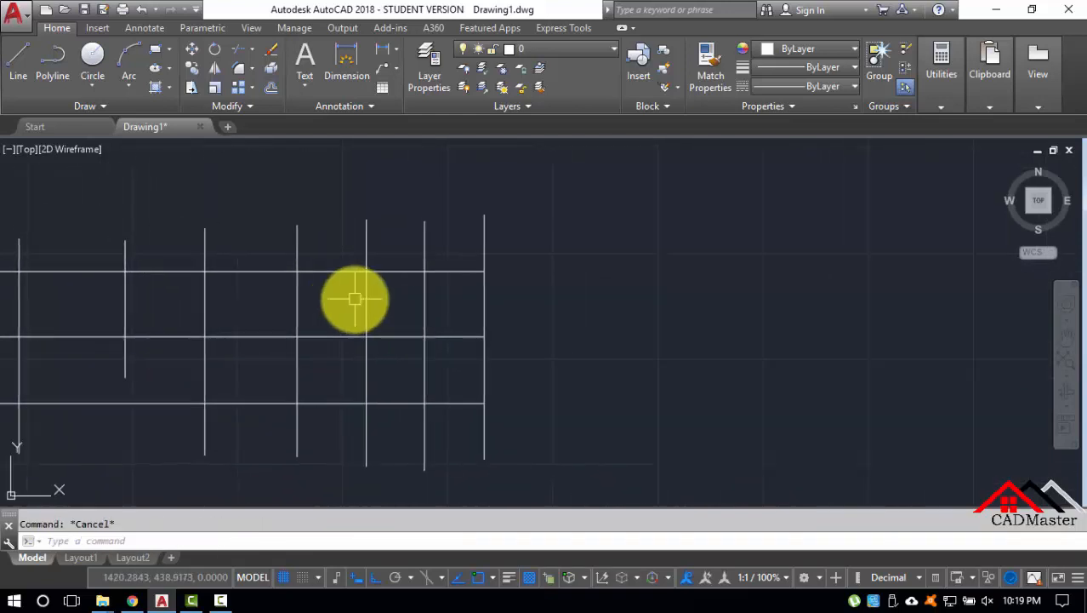
key("l")
key("Return")
left_click(654, 211)
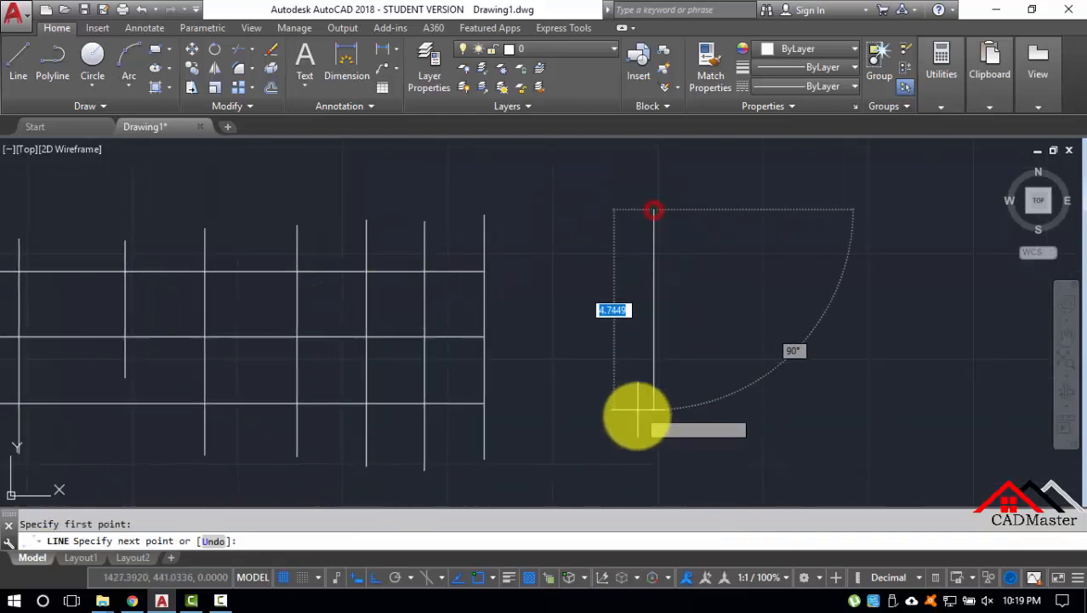
left_click(643, 467)
key("Return")
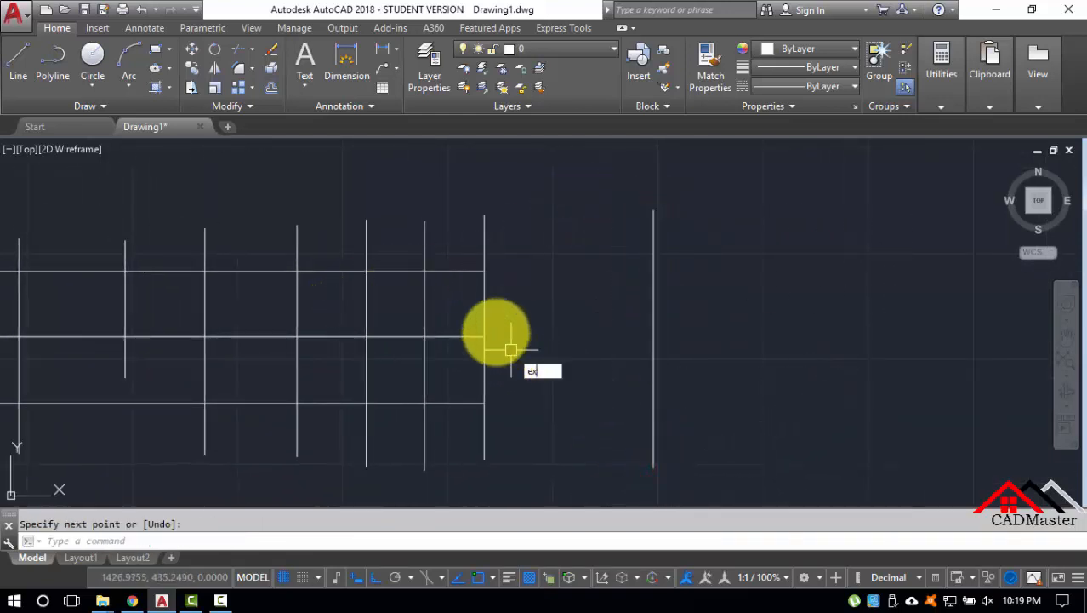
Extend the three horizontal lines to the new rightmost vertical, using all objects as boundary edges.
type("ex")
key("Return")
key("Return")
left_click(464, 271)
left_click(464, 337)
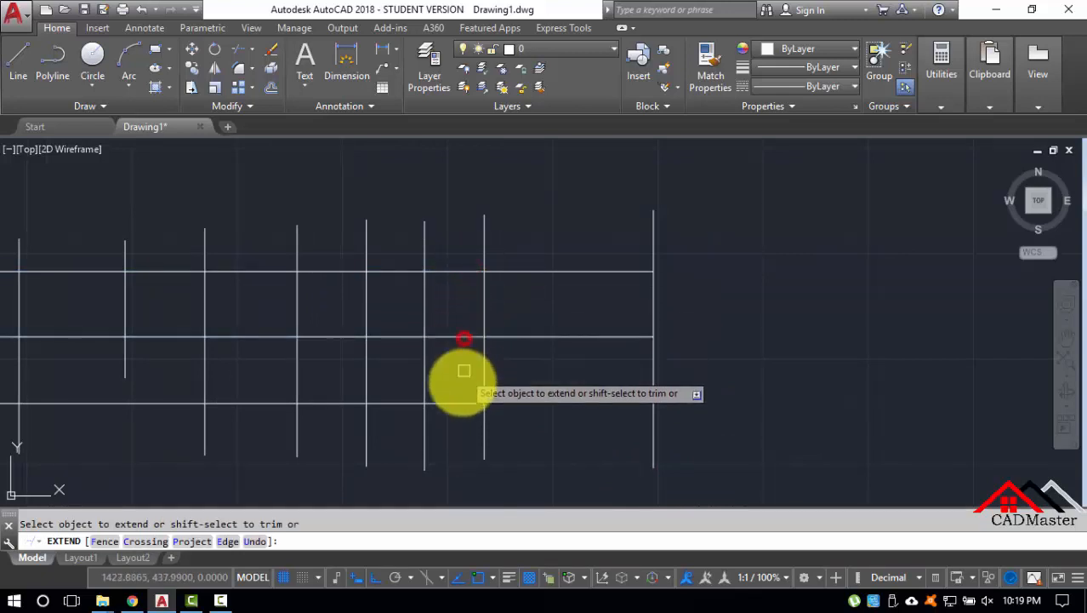
left_click(462, 401)
key("Return")
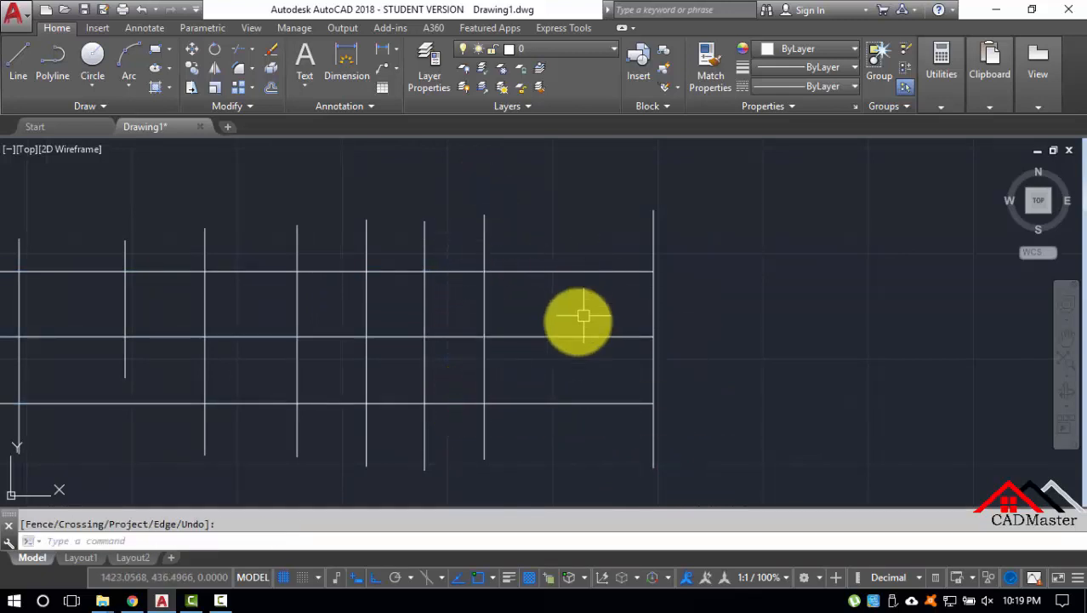
Draw a shorter vertical line farther right, reaching only the level of the upper and middle horizontals.
middle_click_drag(723, 333, 511, 312)
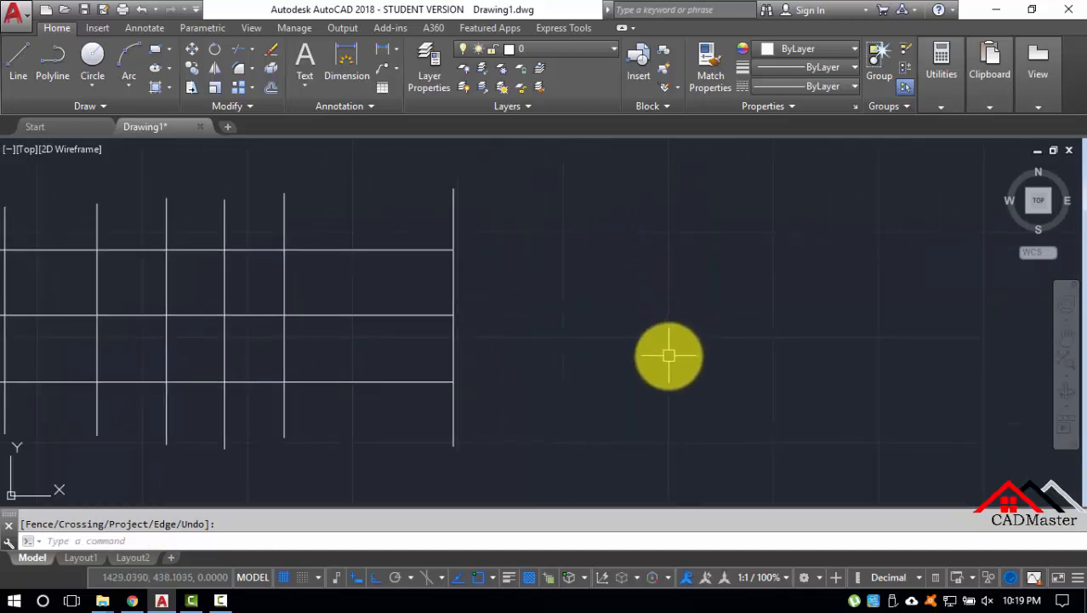
type("l")
key("Return")
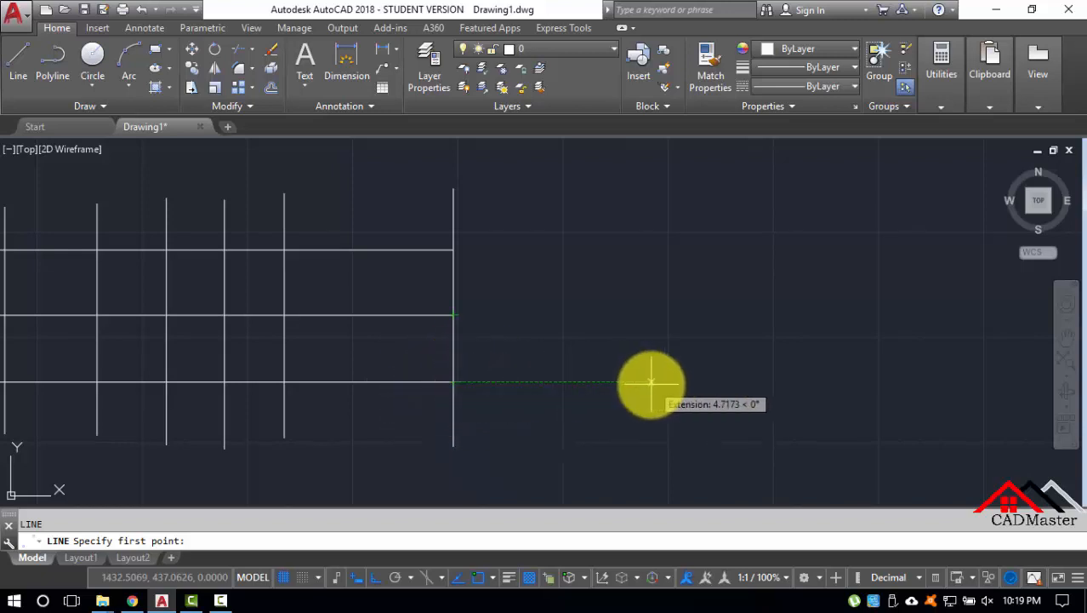
left_click(646, 349)
left_click(642, 192)
key("Return")
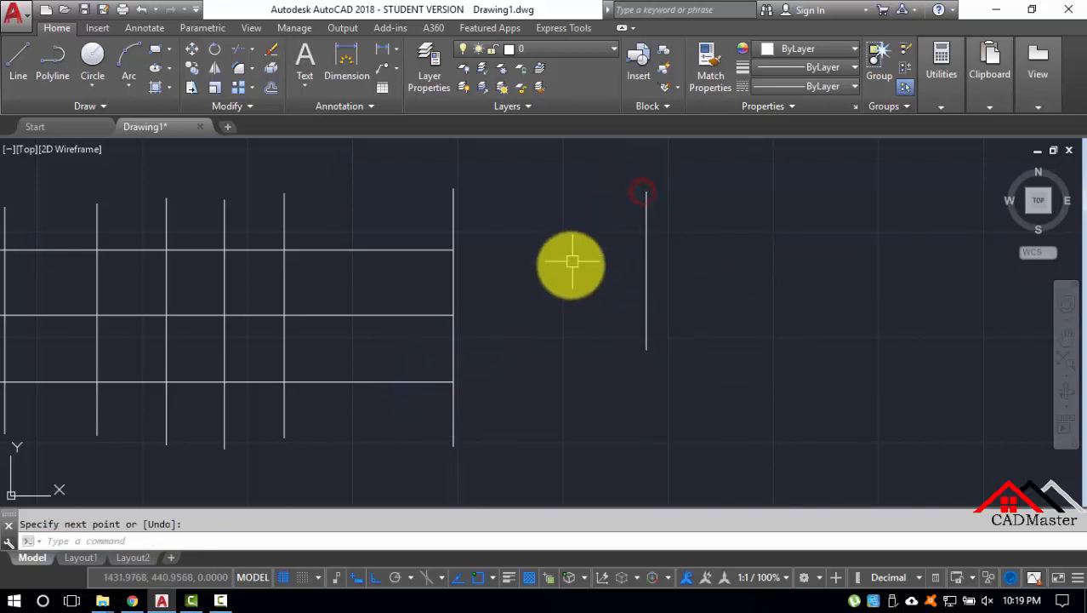
Try to extend the lower horizontal line to the short vertical line at the far right, and end the Extend command.
middle_click_drag(573, 257, 593, 245)
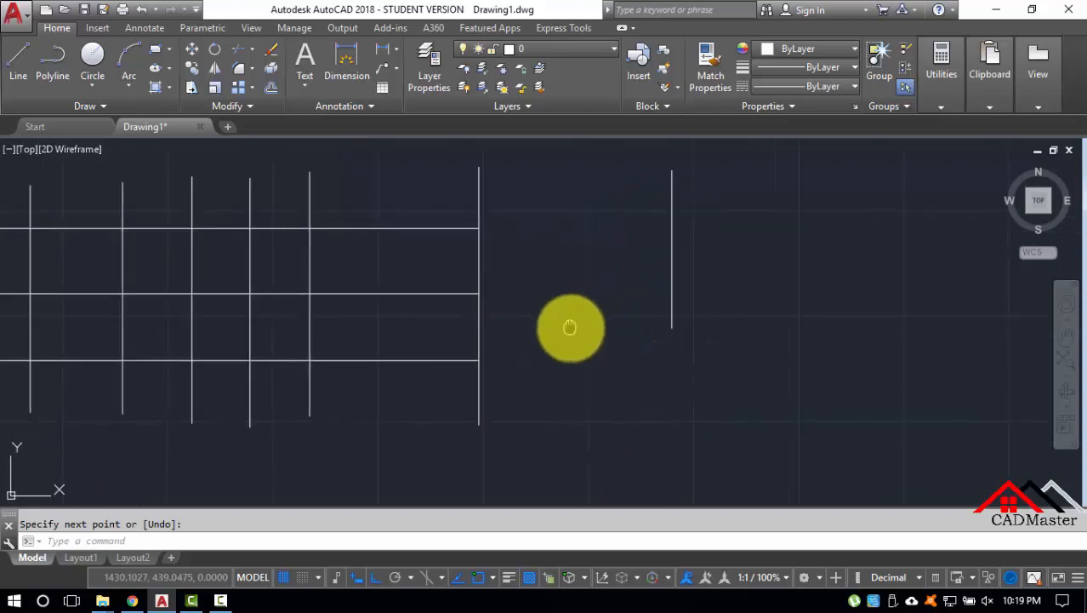
middle_click_drag(570, 325, 619, 317)
type("ex")
key("Return")
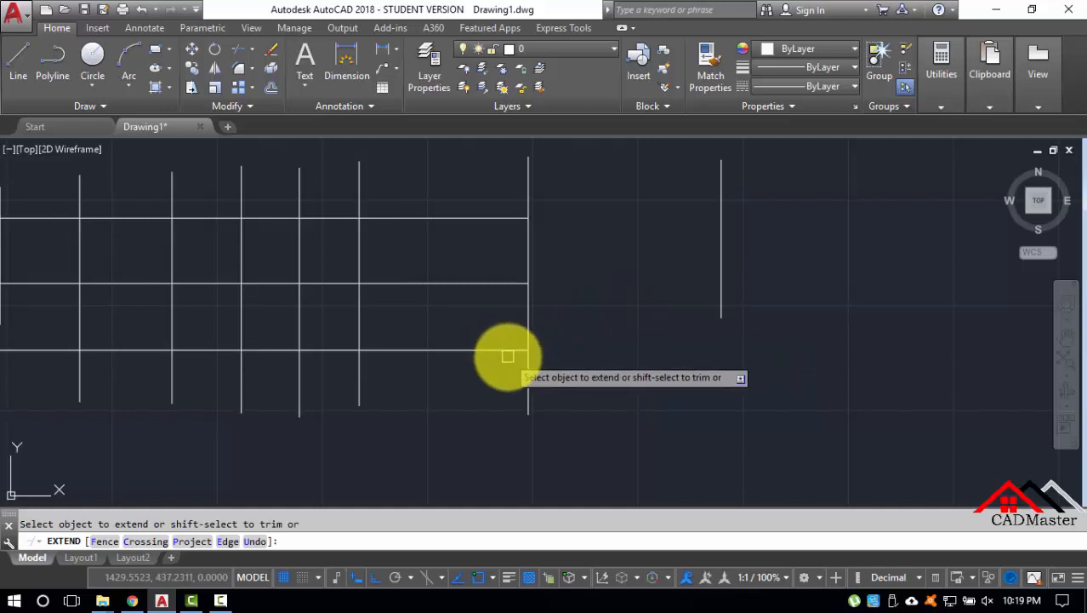
key("Escape")
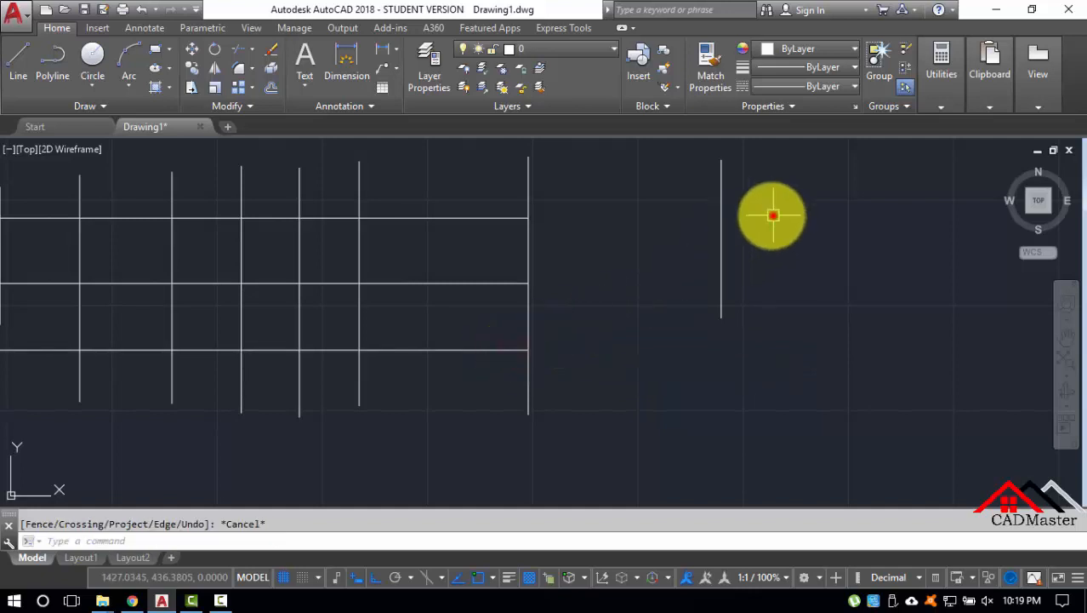
Move the short vertical line straight down so it crosses the level of the middle and lower horizontals.
left_click(772, 216)
left_click(654, 228)
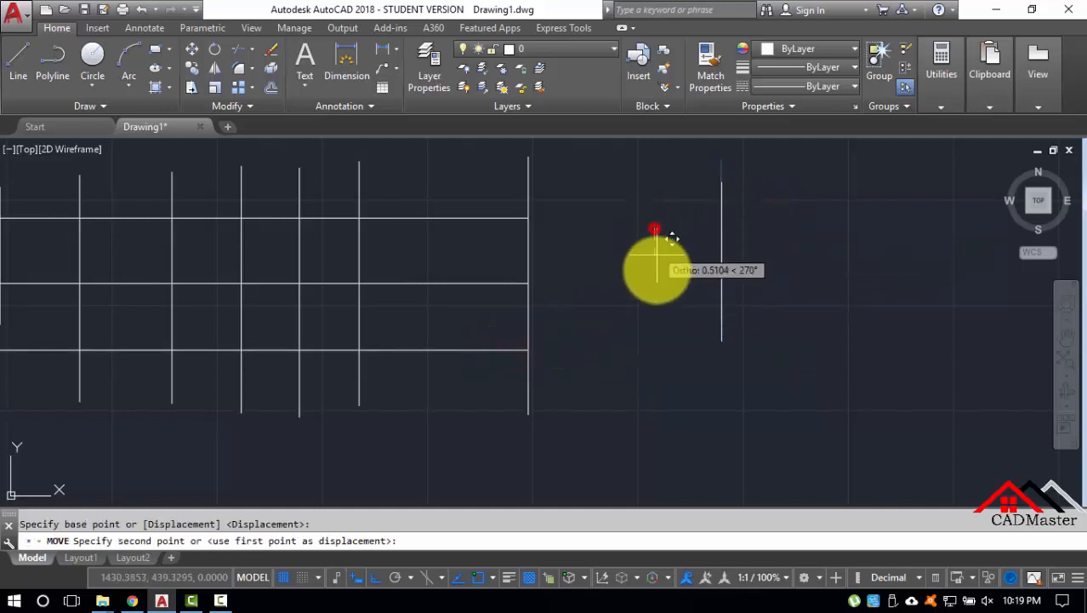
left_click(653, 327)
Extend the lower horizontal line to the moved short vertical, using all objects as boundary edges.
type("ex")
key("Return")
key("Return")
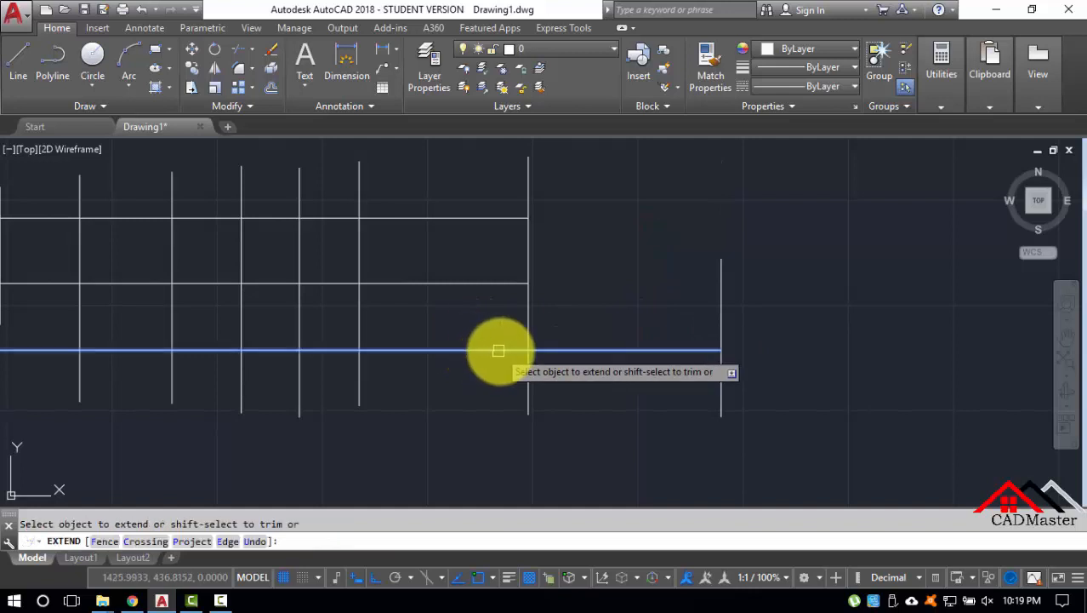
left_click(499, 350)
key("Return")
Trim the lower and upper horizontals back to the grid's last closely spaced vertical, using all objects as cutting edges.
scroll(630, 262, "down", 2)
scroll(633, 276, "down", 3)
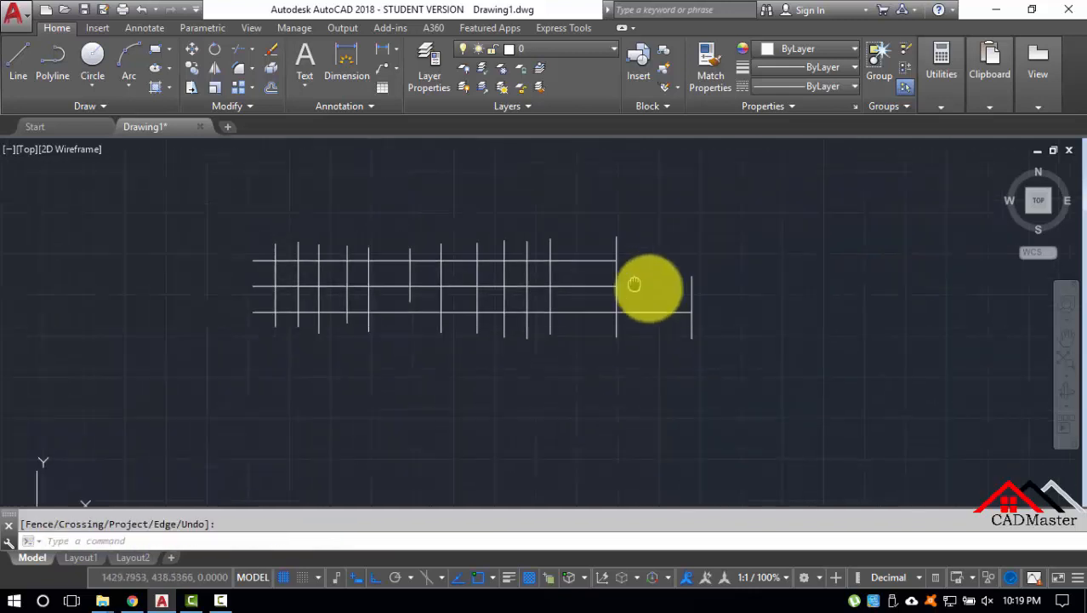
scroll(461, 318, "up", 3)
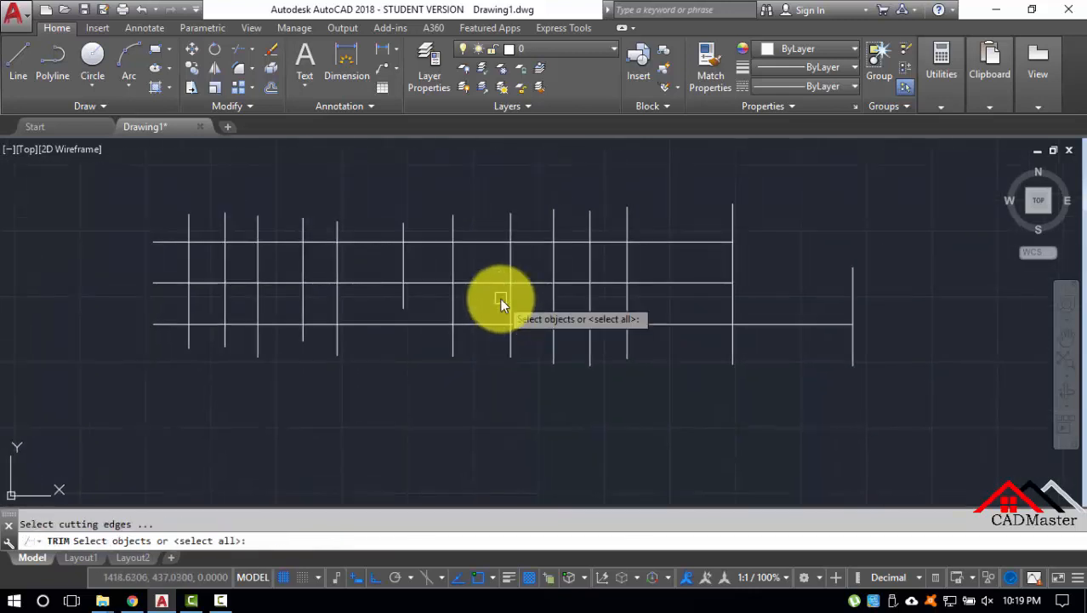
key("Return")
left_click(757, 322)
left_click(704, 320)
left_click(689, 274)
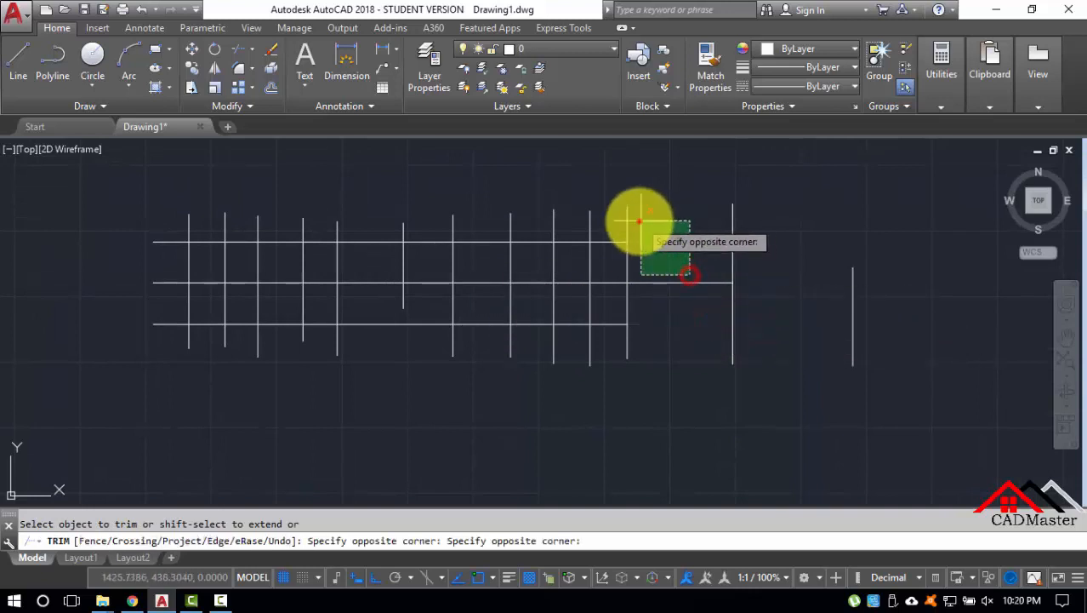
left_click(640, 221)
Trim further line segments across the grid with crossing windows, including the lower ends of the leftmost verticals.
left_click(674, 202)
left_click(469, 388)
left_click(612, 304)
left_click(296, 233)
left_click(278, 339)
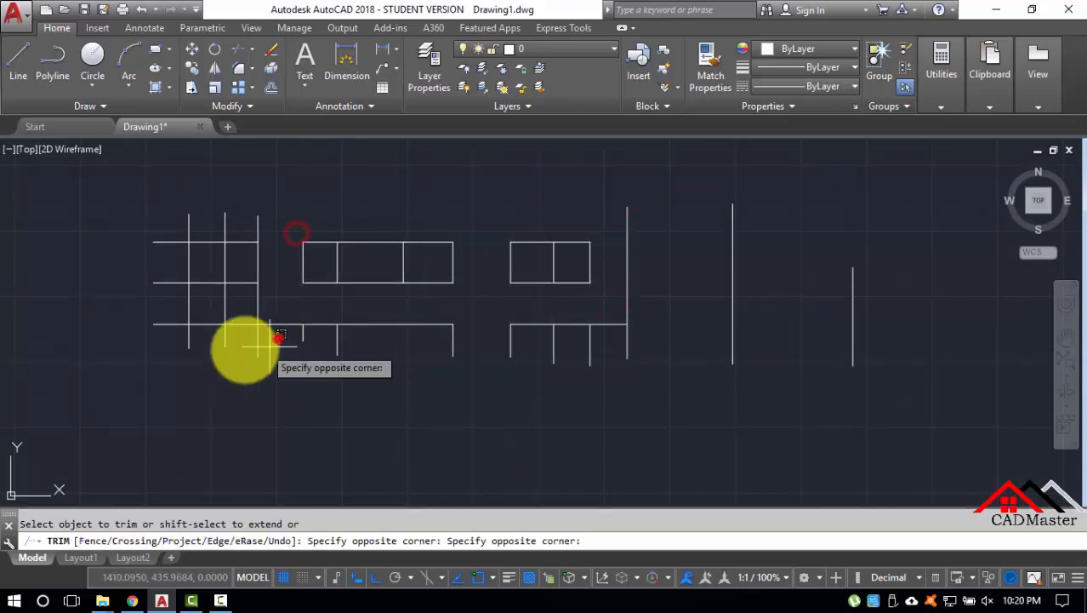
left_click(178, 364)
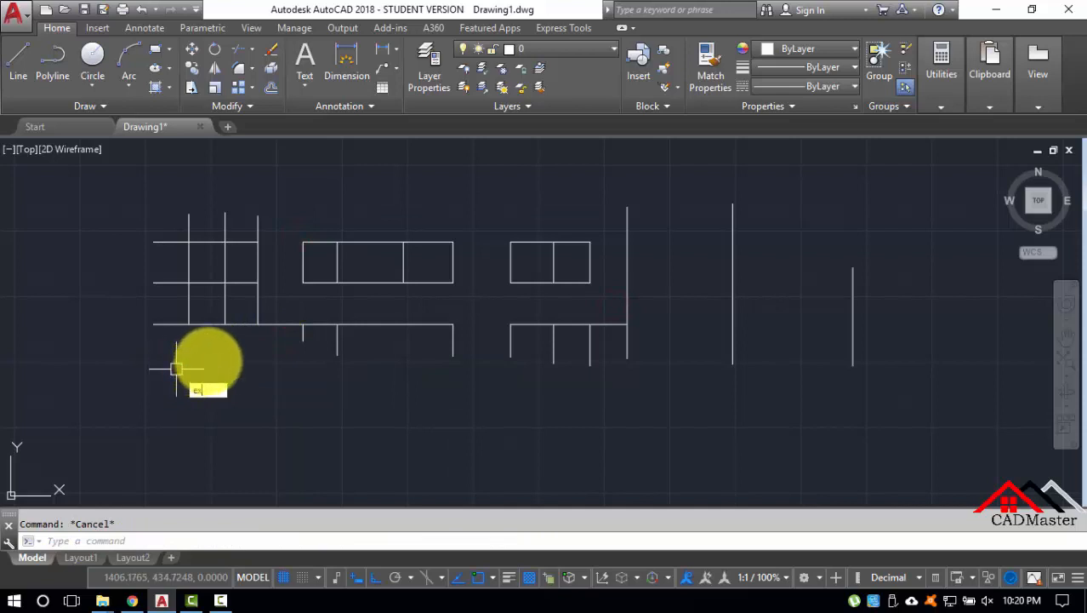
Extend the upper horizontal segments across the trimmed gaps to the long vertical outside the grid, and the left middle segment rightward.
key("Return")
left_click(244, 282)
left_click(242, 240)
left_click(279, 241)
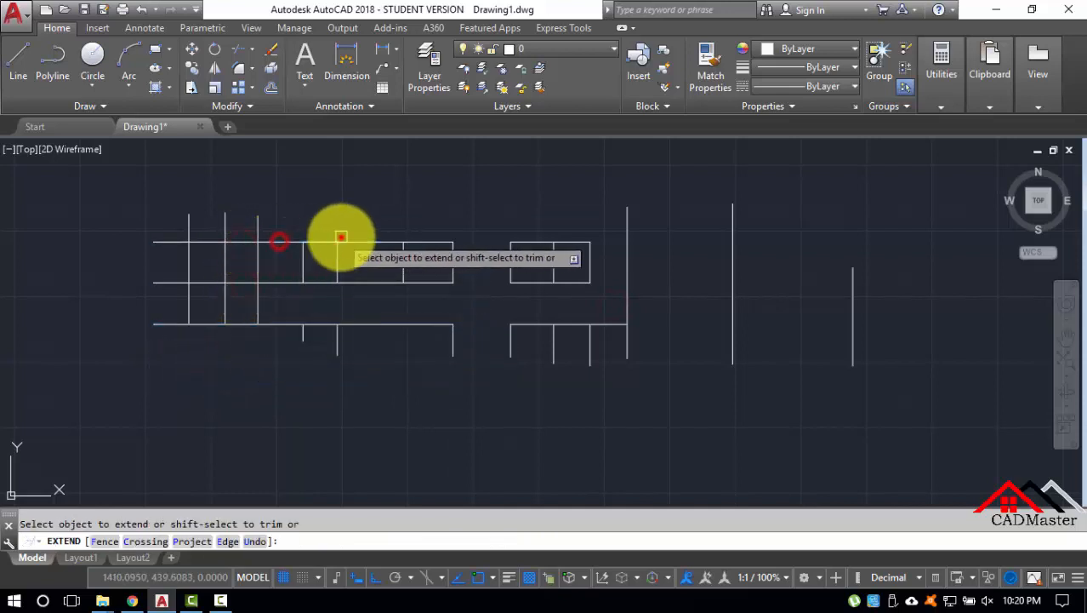
left_click(341, 237)
left_click(381, 238)
left_click(439, 240)
left_click(519, 240)
left_click(571, 241)
left_click(618, 241)
Extend the middle and lower horizontal segments across the gaps and on to the short rightmost vertical.
left_click(572, 257)
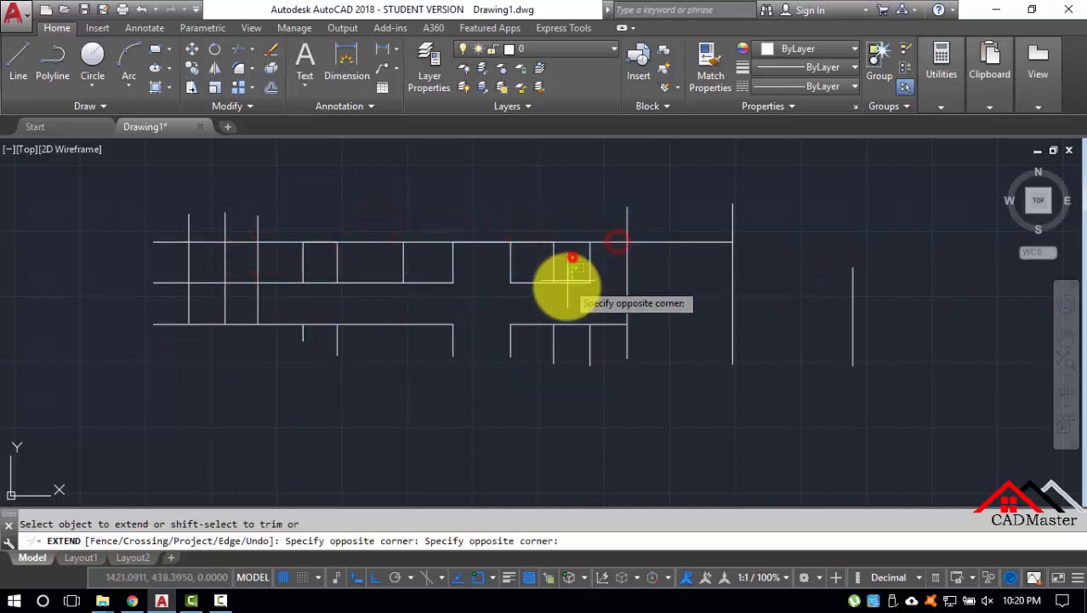
left_click(566, 287)
left_click(437, 280)
left_click(418, 327)
left_click(494, 325)
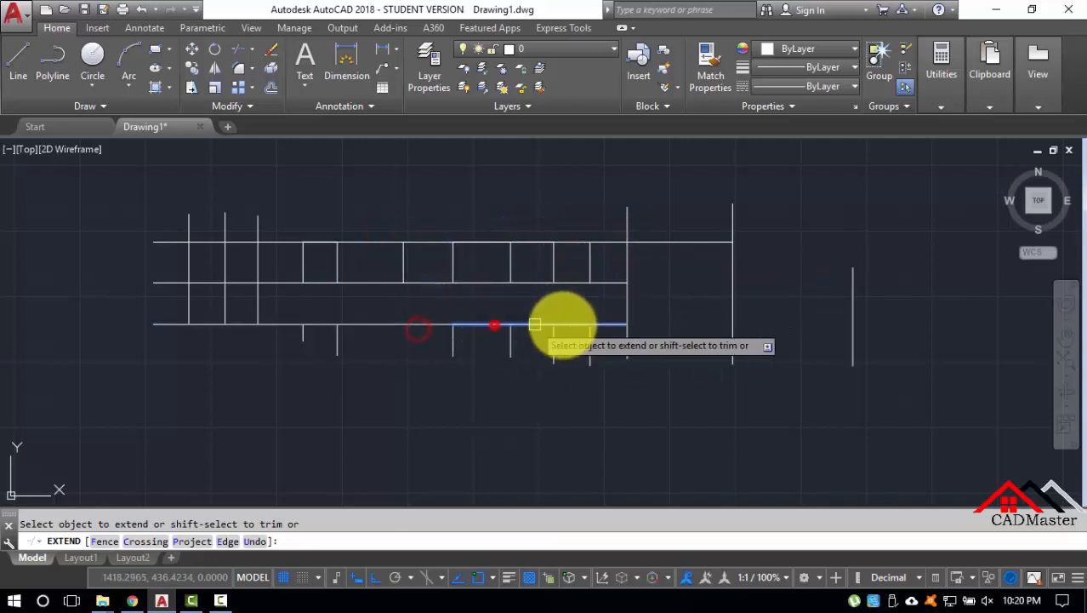
left_click(607, 325)
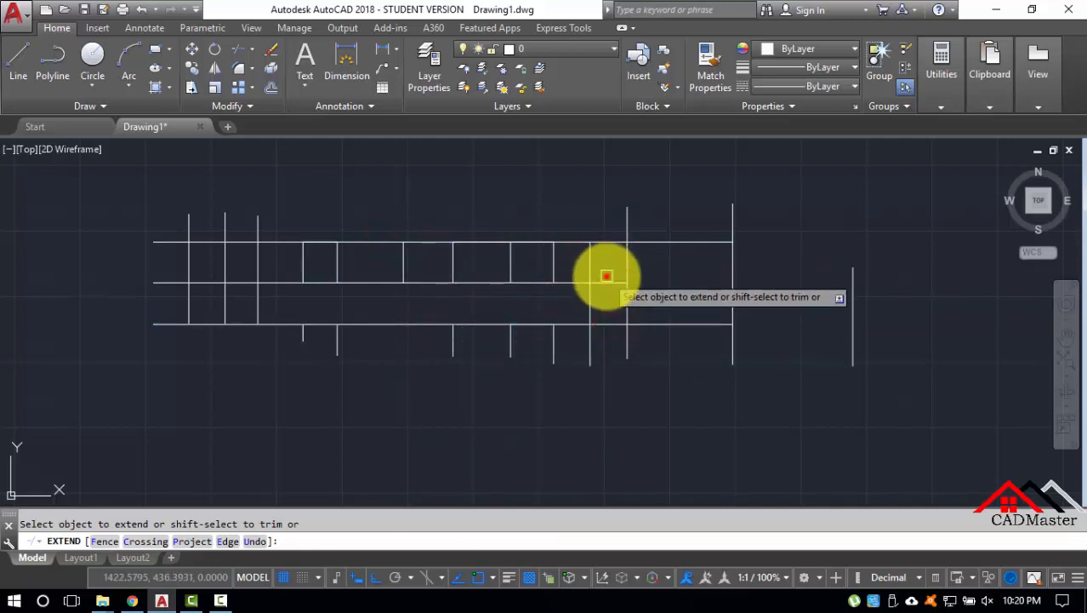
left_click(712, 283)
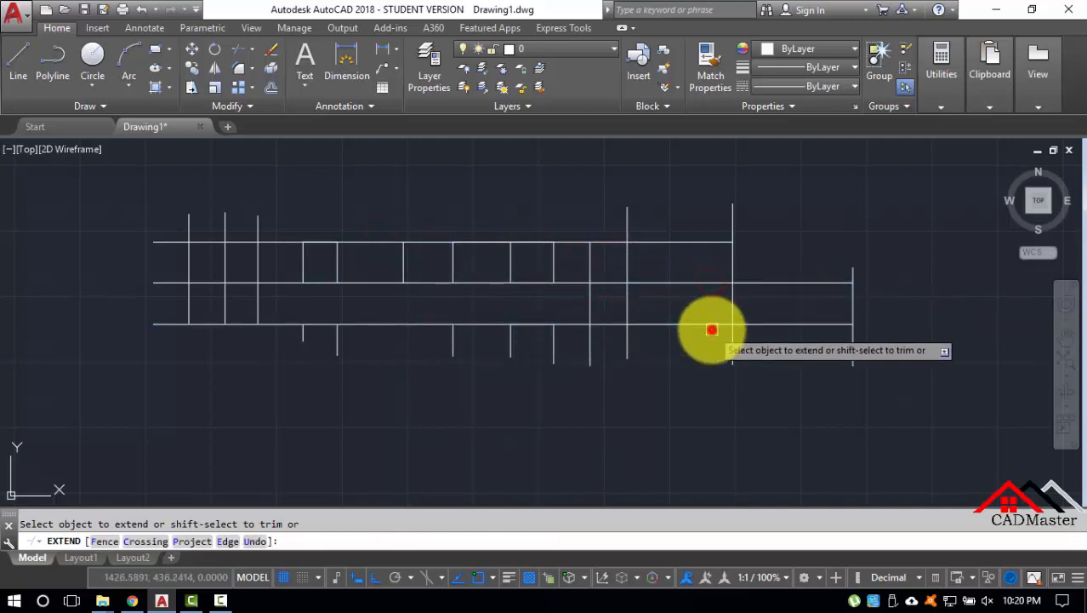
left_click(722, 243)
key("Return")
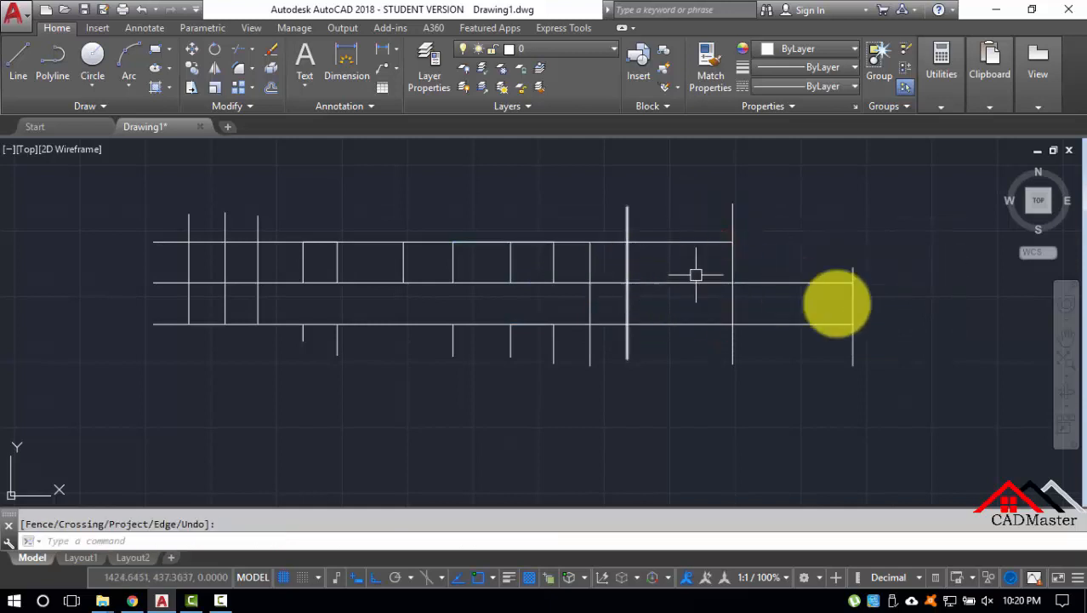
left_click(903, 390)
left_click(137, 191)
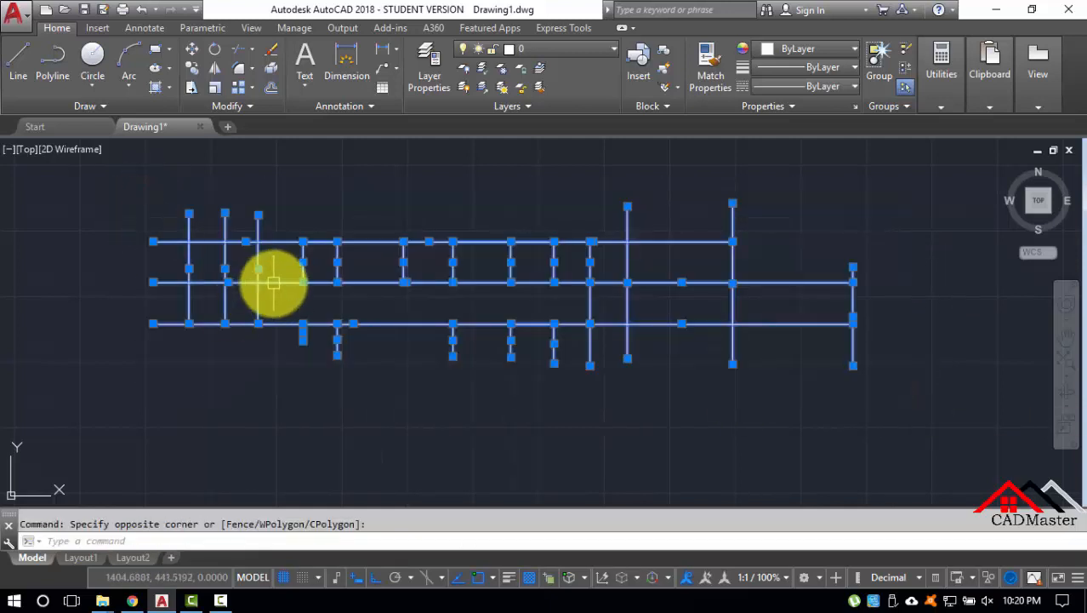
key("Escape")
Draw a circle above the grid's right end, its lower edge reaching the top of the long vertical line.
scroll(484, 320, "down", 2)
mouse_move(533, 323)
middle_mouse_down()
mouse_move(459, 384)
mouse_move(456, 399)
middle_mouse_up()
scroll(446, 326, "up", 2)
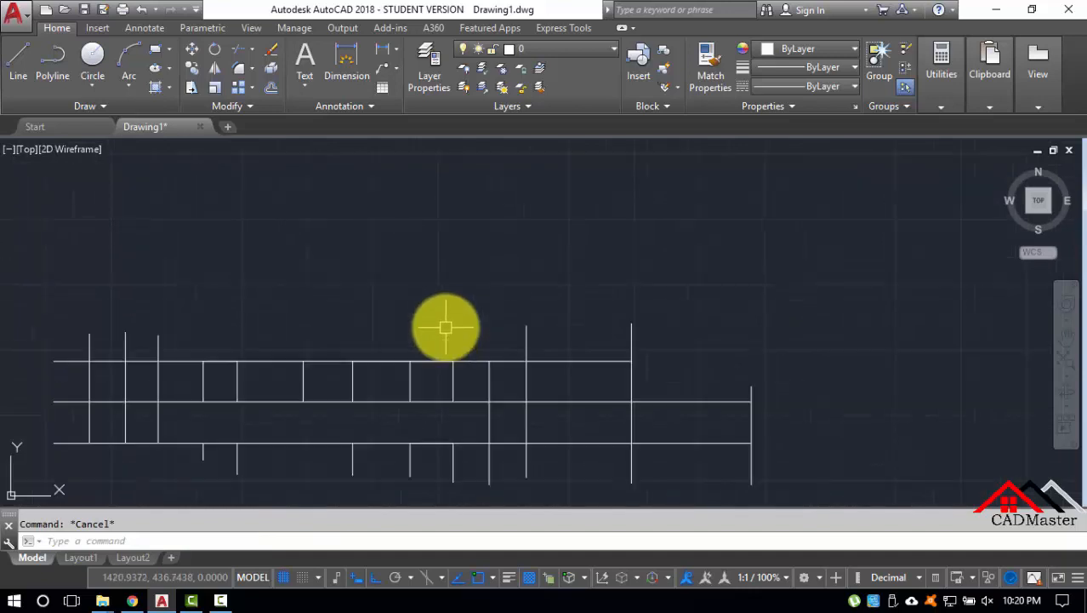
type("c")
key("Return")
left_click(601, 234)
left_click(529, 303)
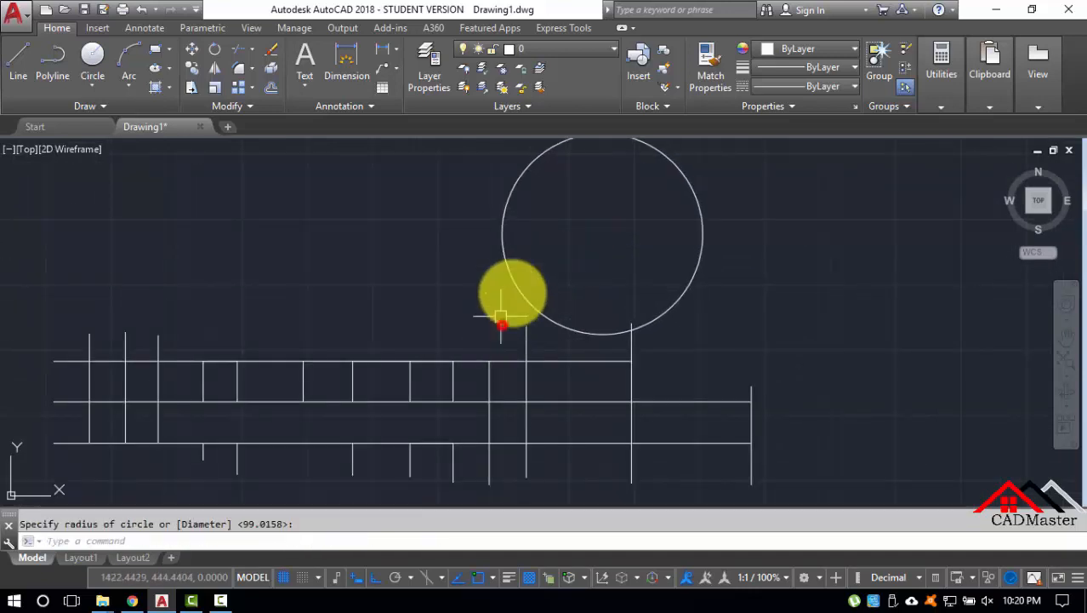
Draw a horizontal line through the circle just above its centre, overhanging it on both sides.
middle_click_drag(581, 238, 511, 297)
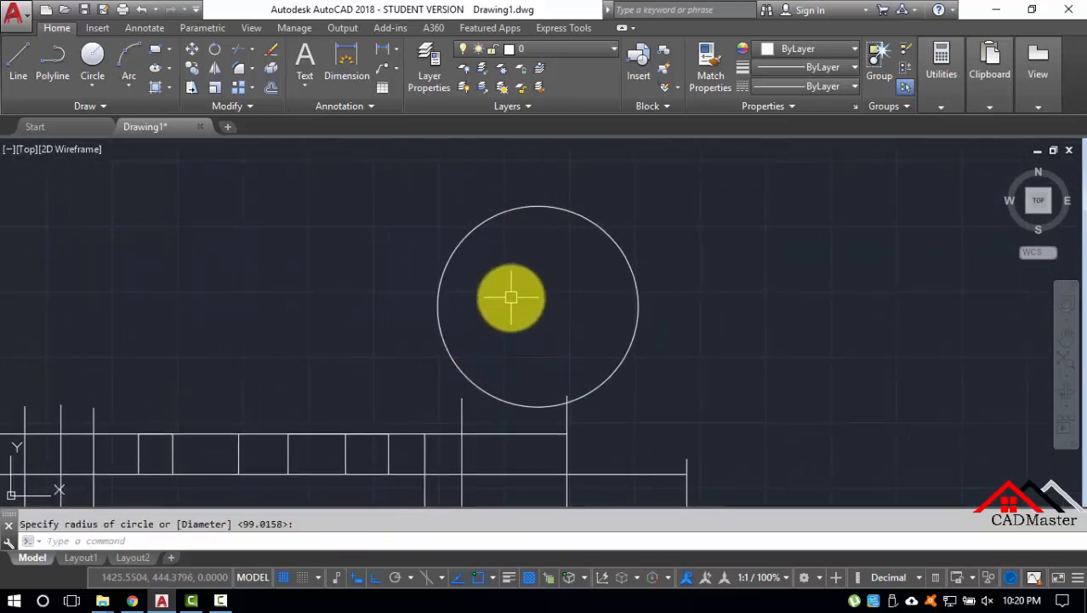
type("l")
key("Return")
left_click(374, 298)
left_click(670, 298)
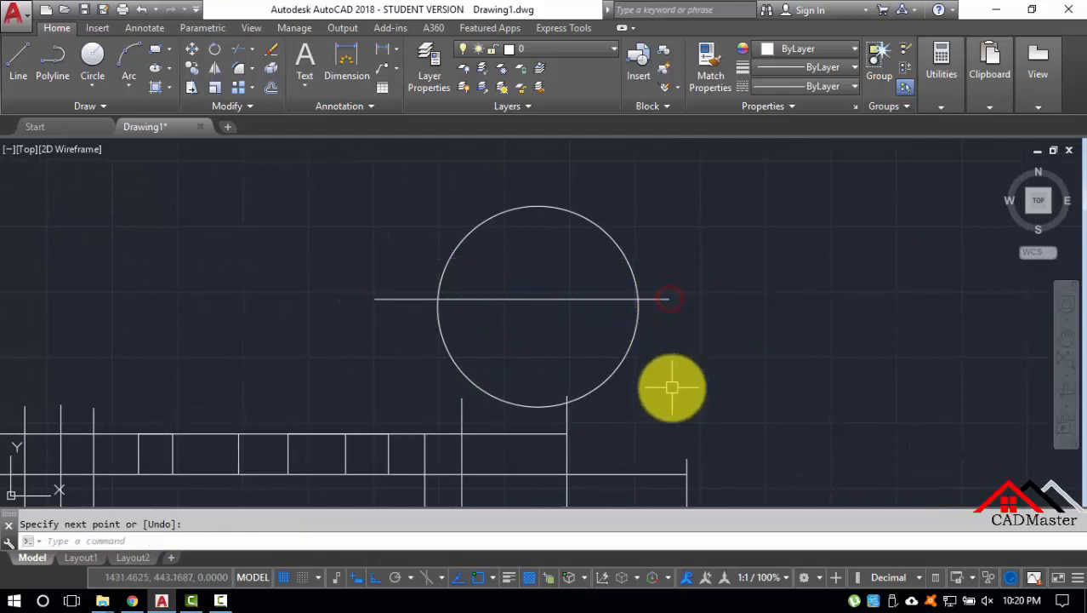
Trim away the circle's arc below the horizontal line and both line ends outside the circle.
type("tr")
key("Return")
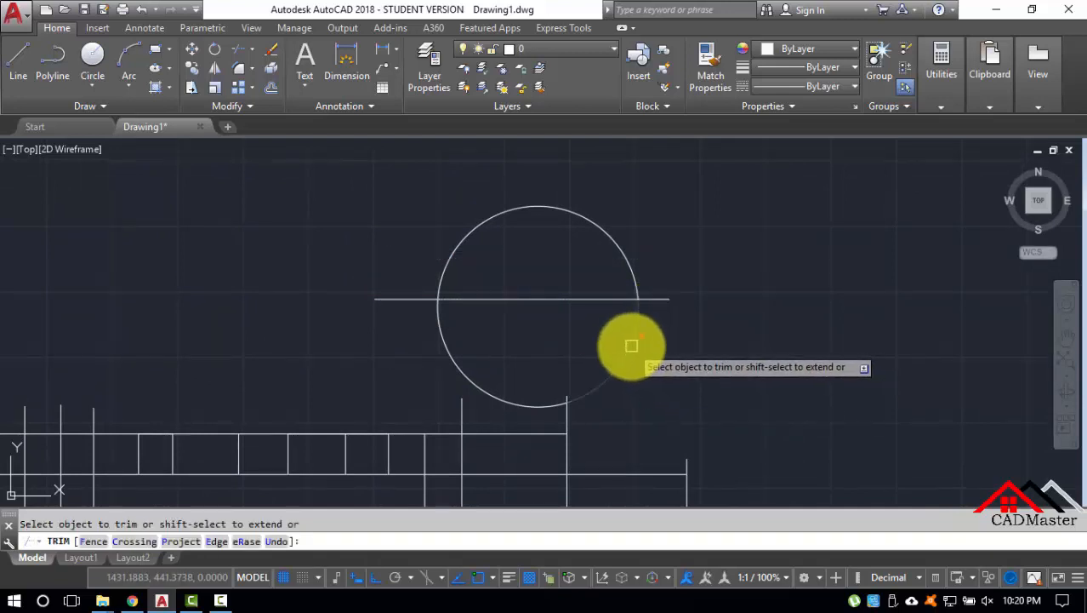
left_click(631, 345)
left_click(526, 401)
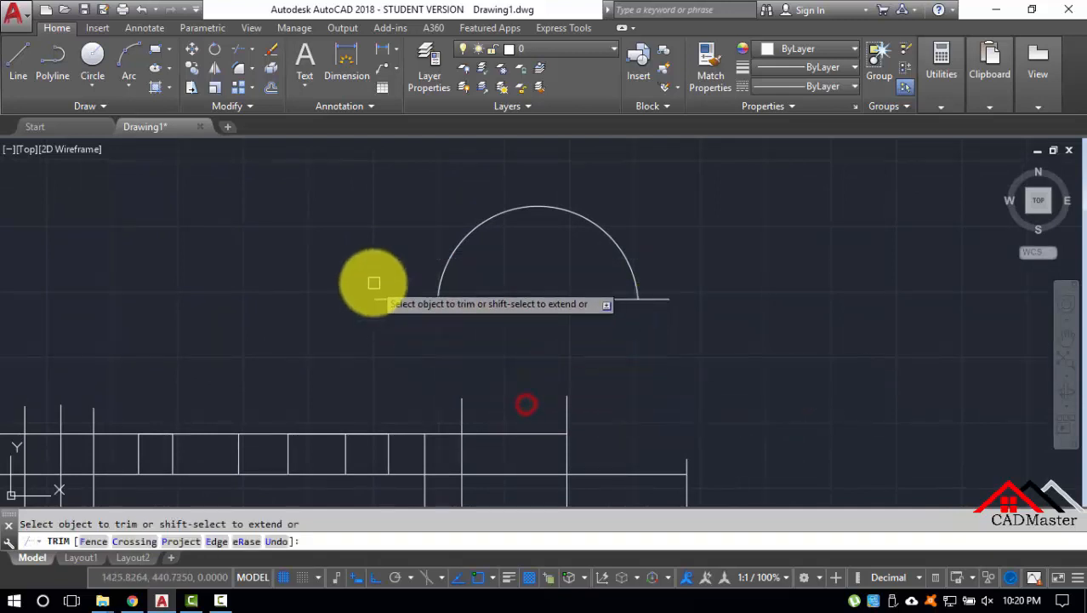
left_click(382, 310)
left_click(367, 271)
left_click(659, 288)
left_click(632, 342)
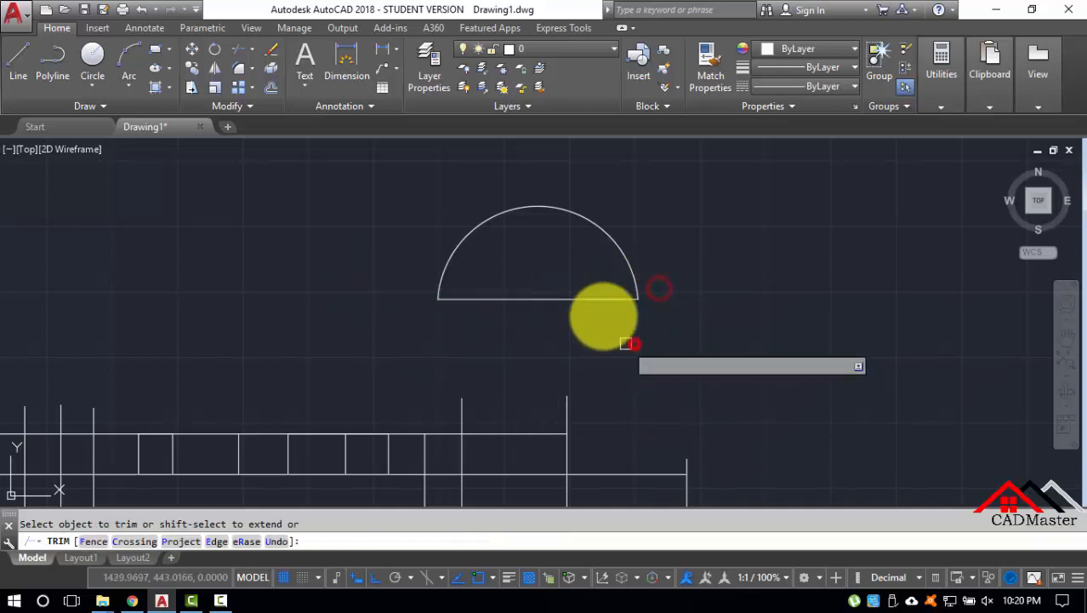
key("Return")
Erase the horizontal line closing the half circle.
left_click(543, 310)
left_click(488, 356)
left_click(581, 360)
left_click(528, 290)
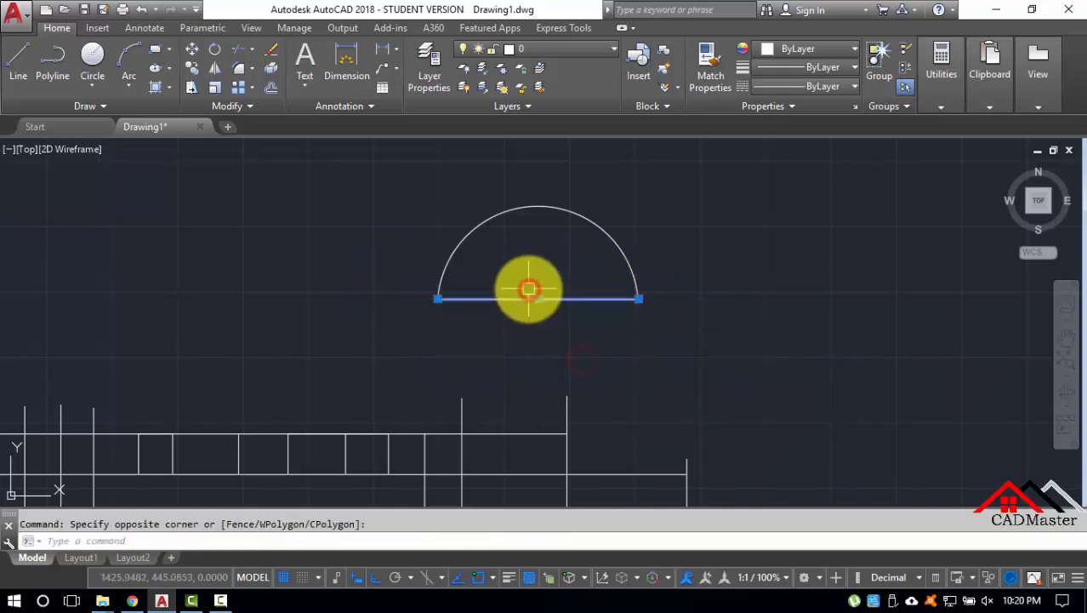
Draw a vertical line from inside the half circle up past its arc, left of the arc's midpoint.
type("l")
key("Return")
left_click(505, 301)
left_click(425, 182)
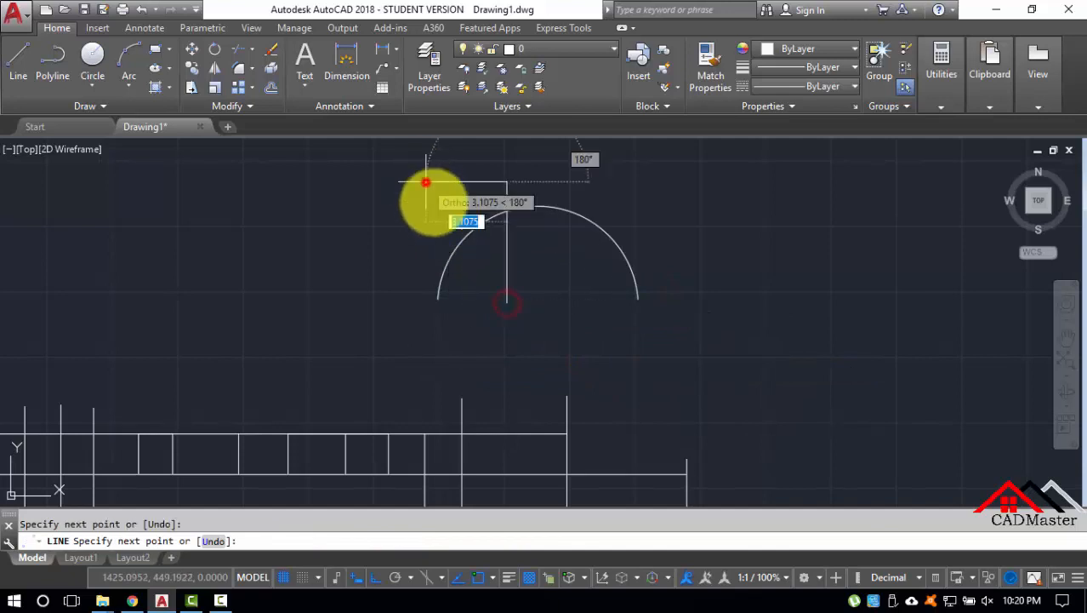
key("Return")
With Ortho off, draw an inclined line from the vertical line's lower end up to the right, past the arc.
key("Return")
key("F8")
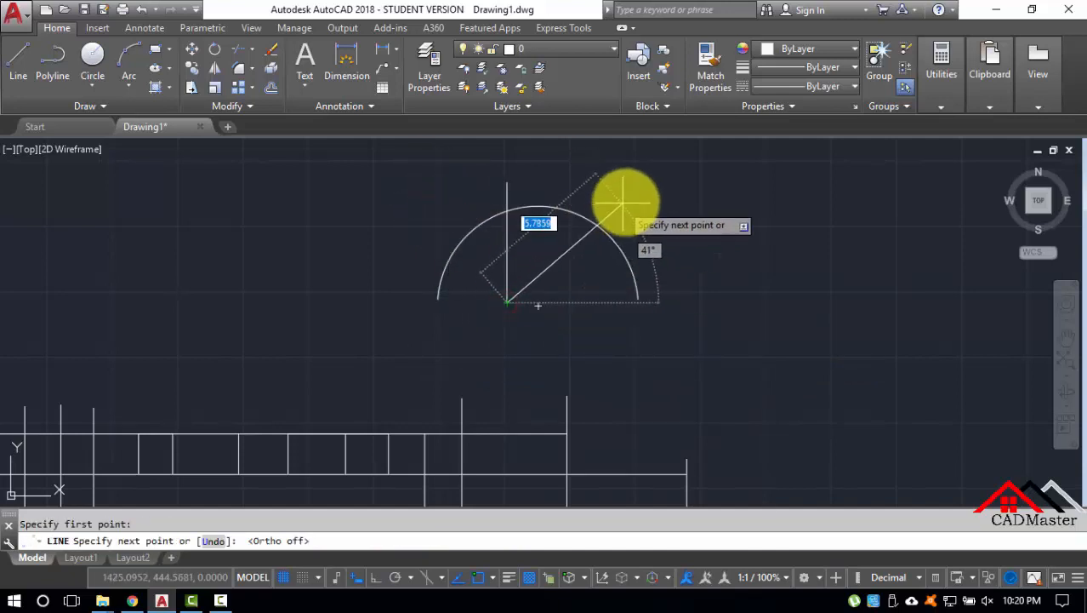
left_click(627, 203)
key("Return")
Trim away the arc portion between the vertical and inclined lines, using all objects as cutting edges.
type("tr")
key("Return")
key("Return")
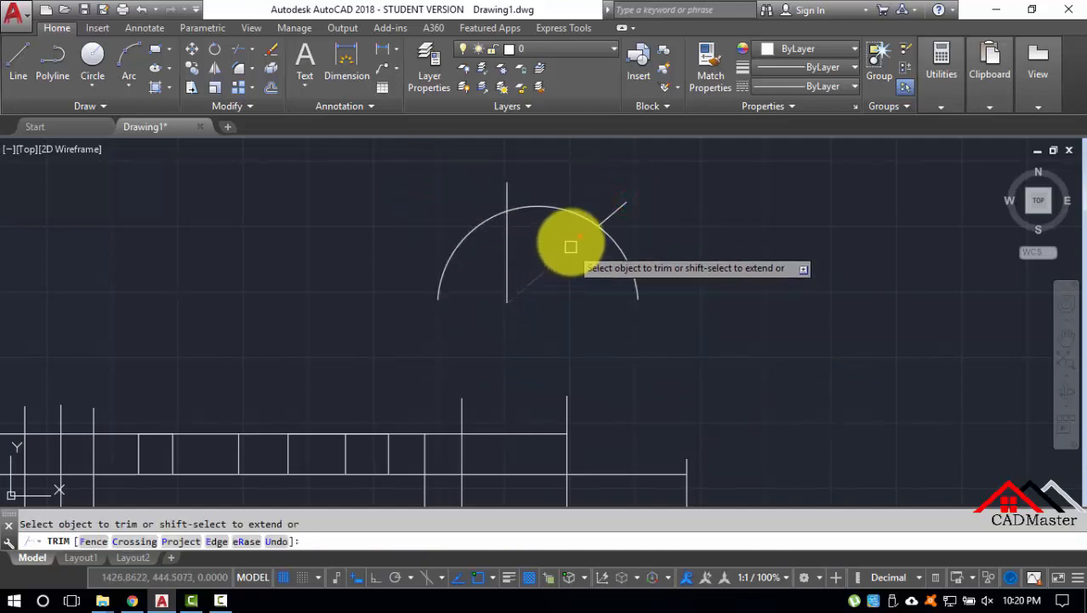
left_click(570, 211)
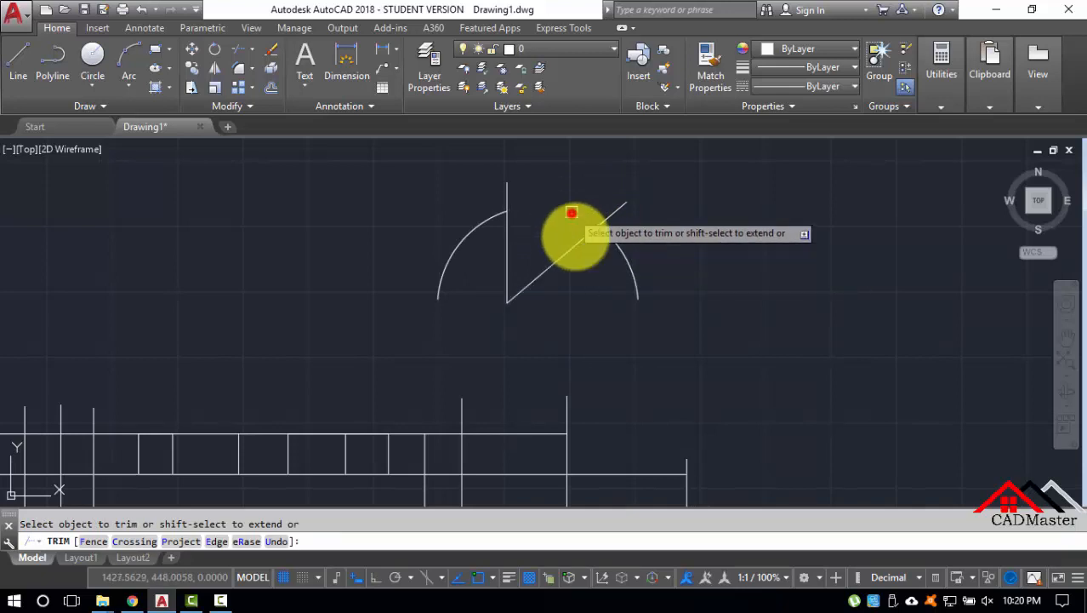
key("Return")
Extend the left arc to the inclined line and the right arc around below until the circle is closed.
scroll(500, 327, "down", 2)
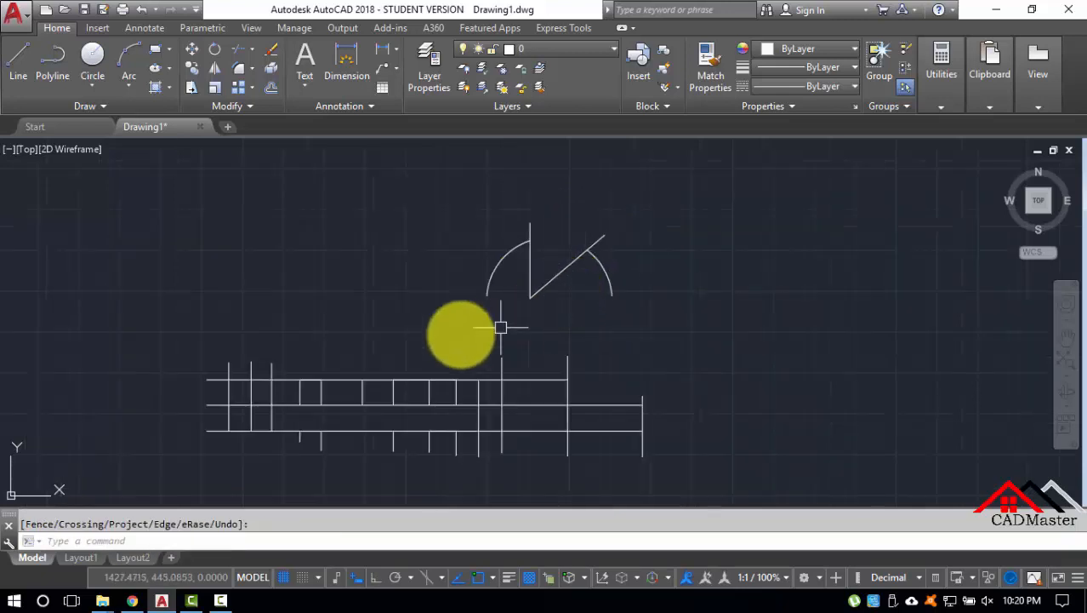
middle_click(396, 242)
middle_click(395, 242)
middle_click_drag(725, 281, 604, 347)
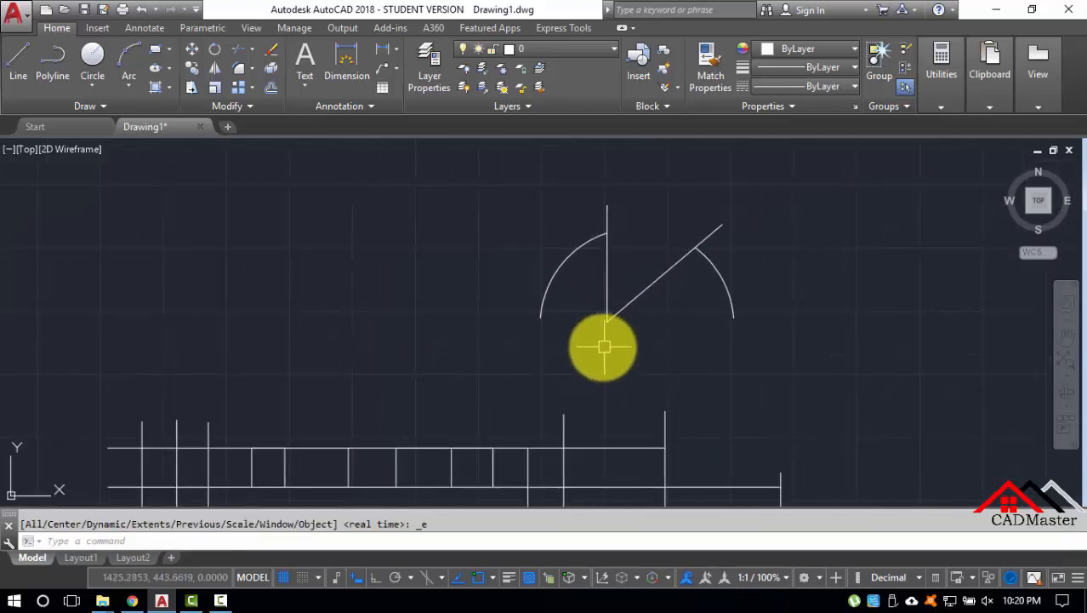
key("Return")
key("Return")
left_click(582, 234)
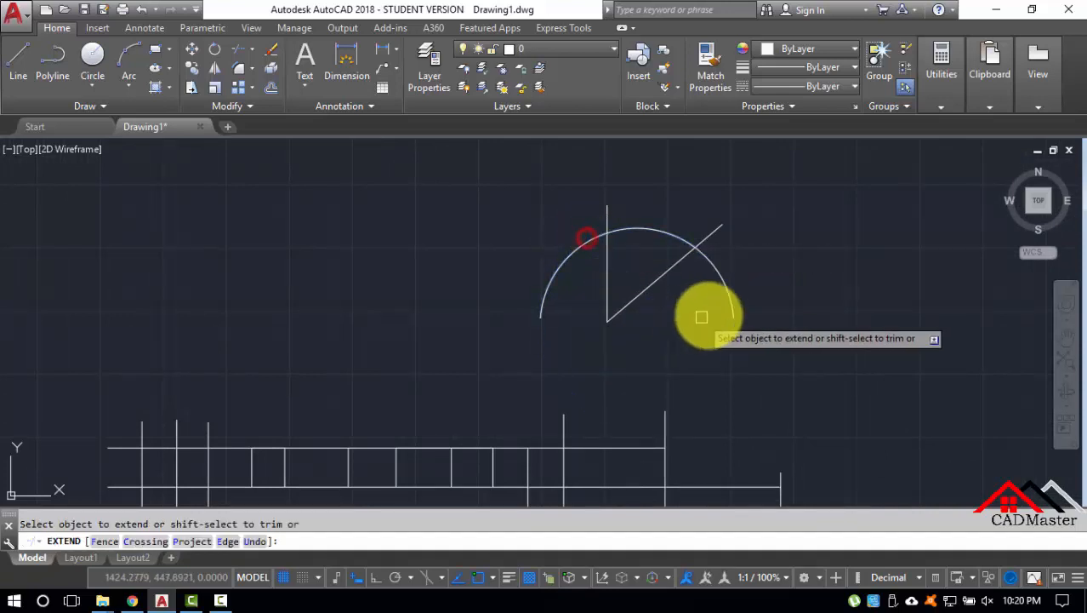
left_click(733, 308)
left_click(680, 407)
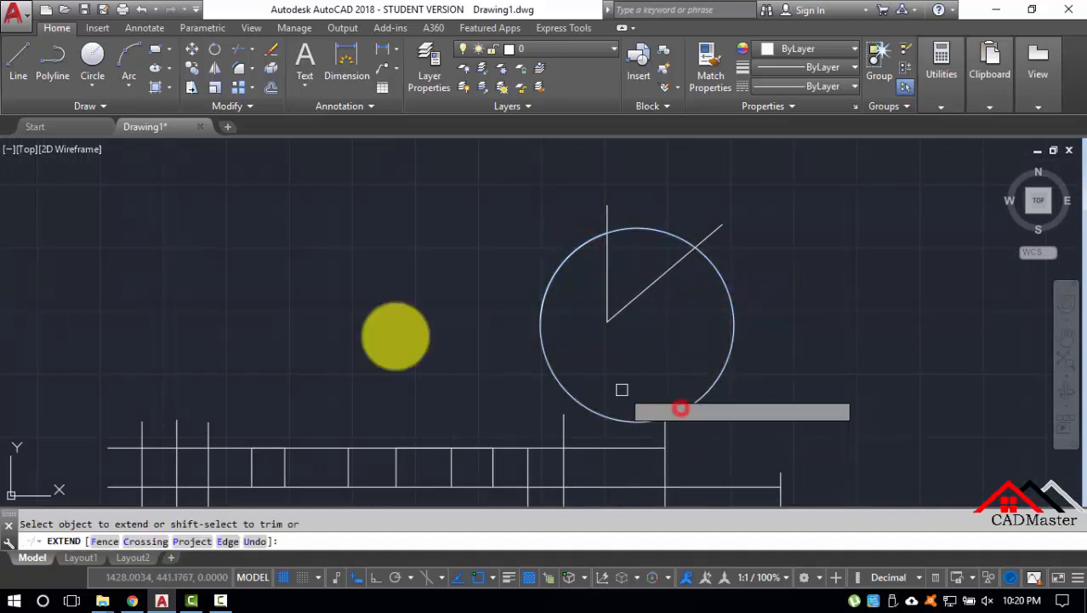
key("Return")
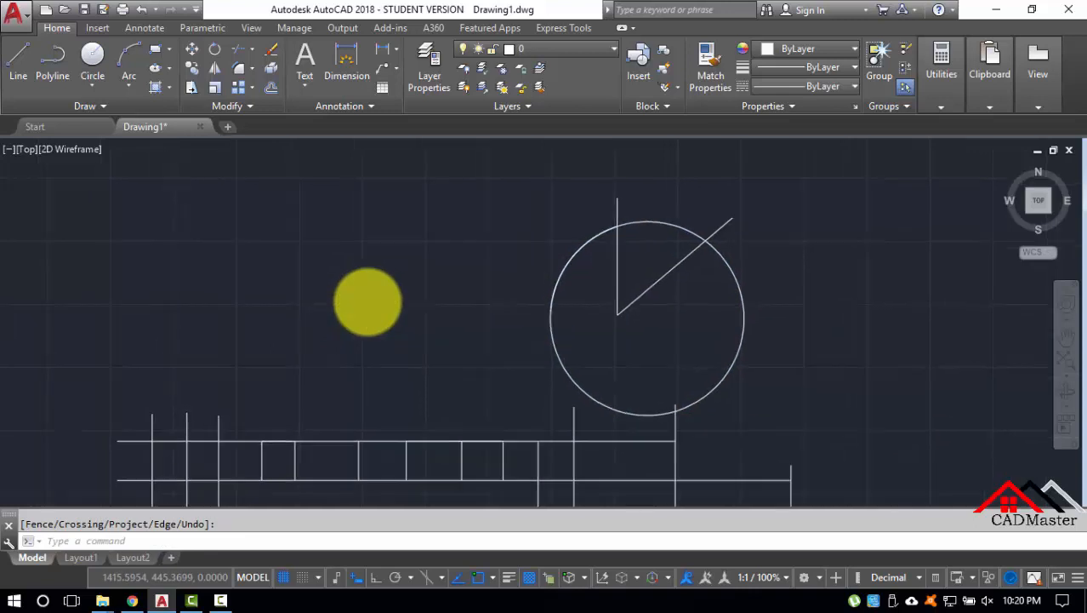
middle_click_drag(368, 301, 466, 239)
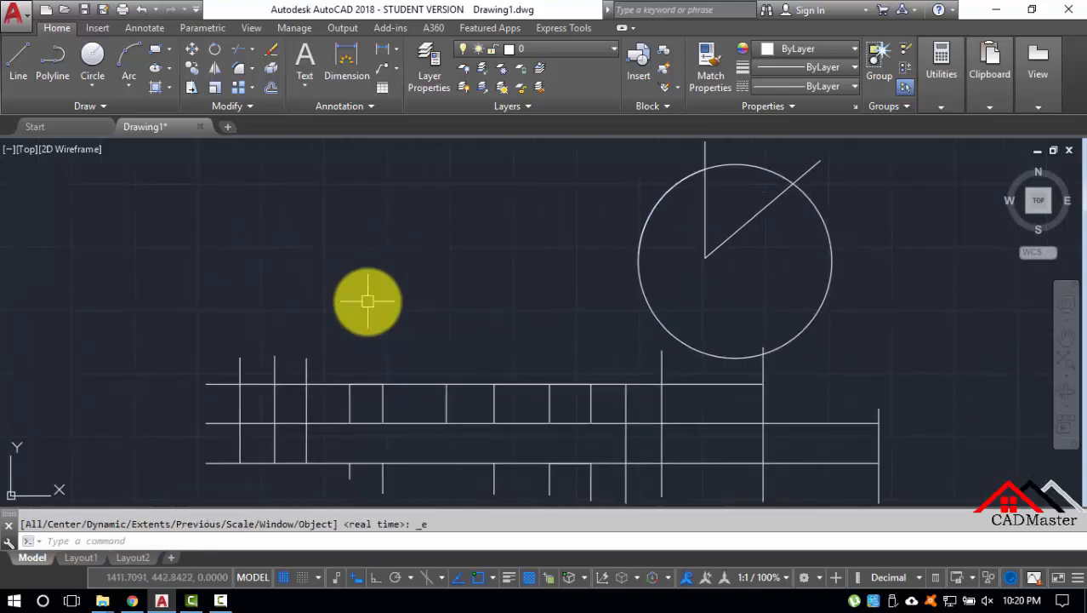